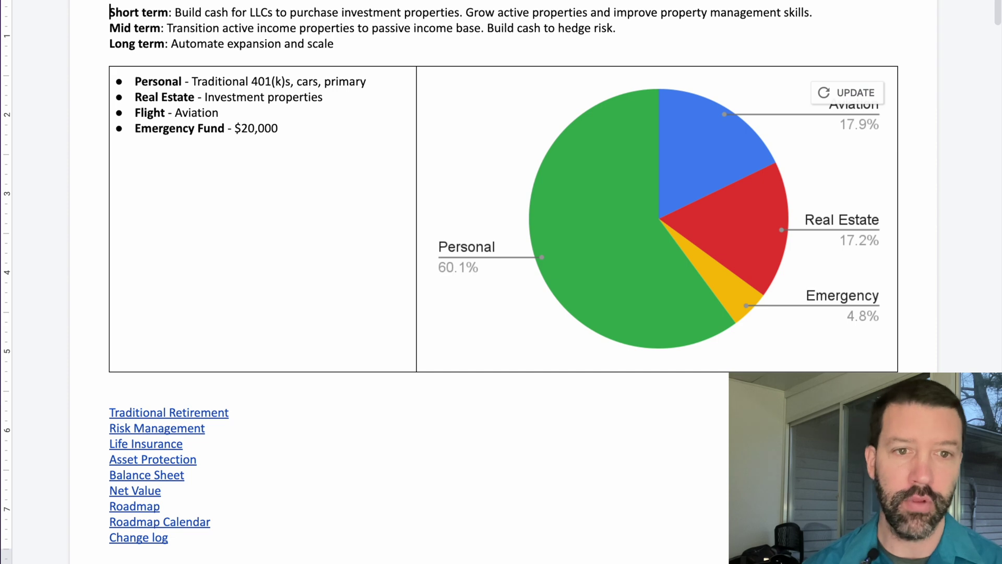
- Refresh the embedded Personal, Real Estate, Aviation and Emergency pie chart from its linked spreadsheet
click(866, 99)
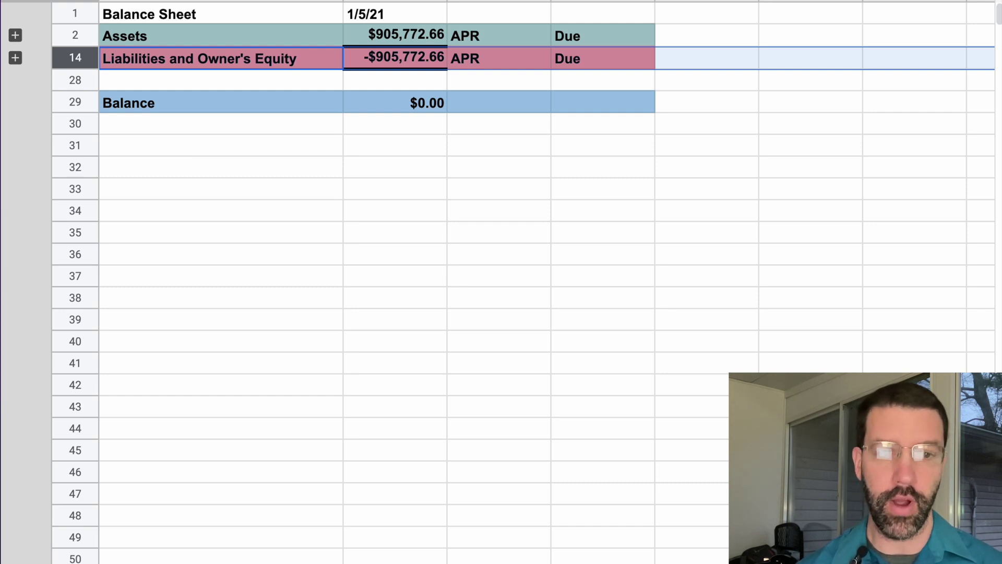
- Expand the row-14 Liabilities and Owner's Equity group to reveal Mortgages, Credit Cards and Owners' Equity
click(15, 59)
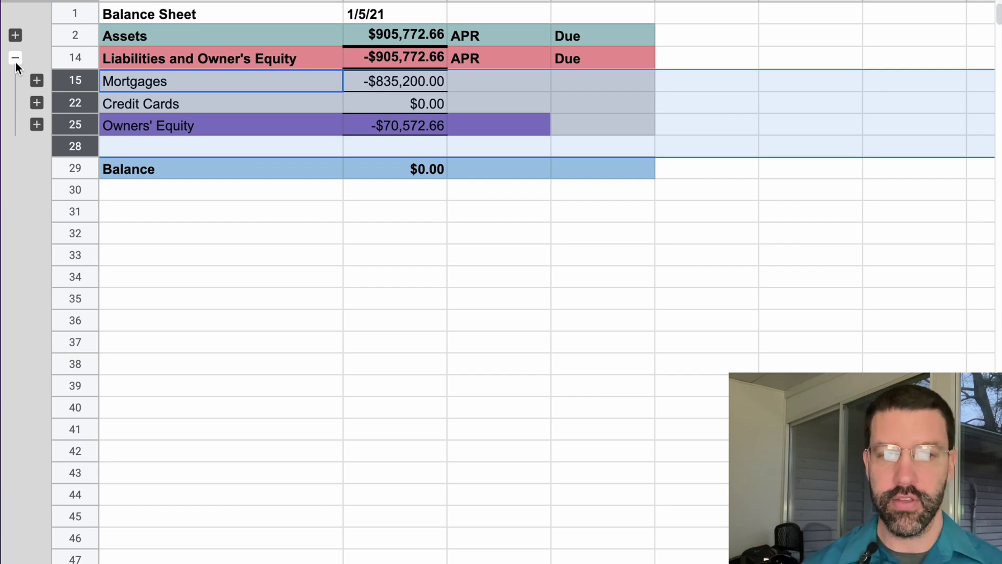
- Expand Assets, Cash Accounts and Real Estate, then review Emergency Checking and property values B8:B12
click(15, 36)
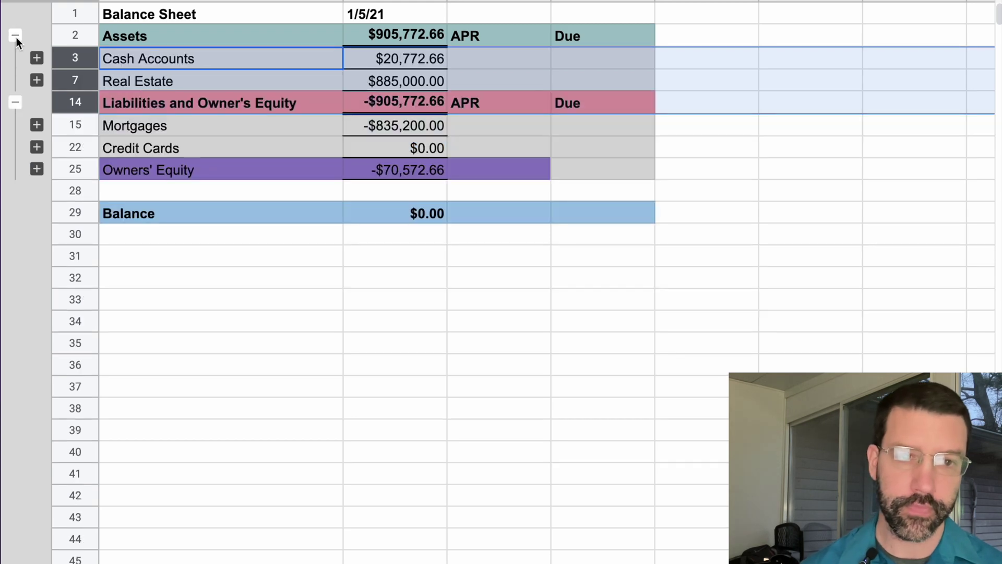
click(37, 58)
click(37, 145)
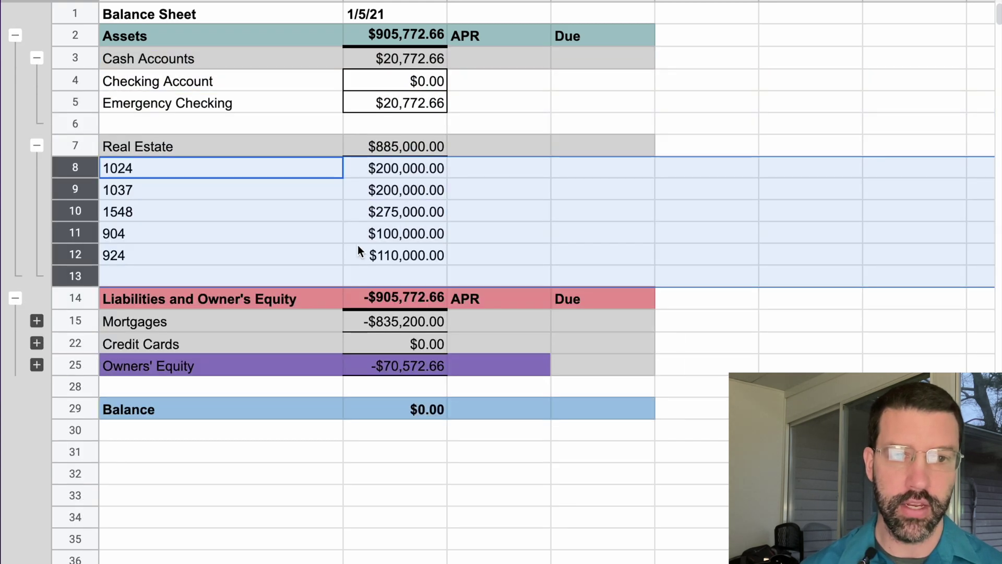
click(413, 191)
click(251, 59)
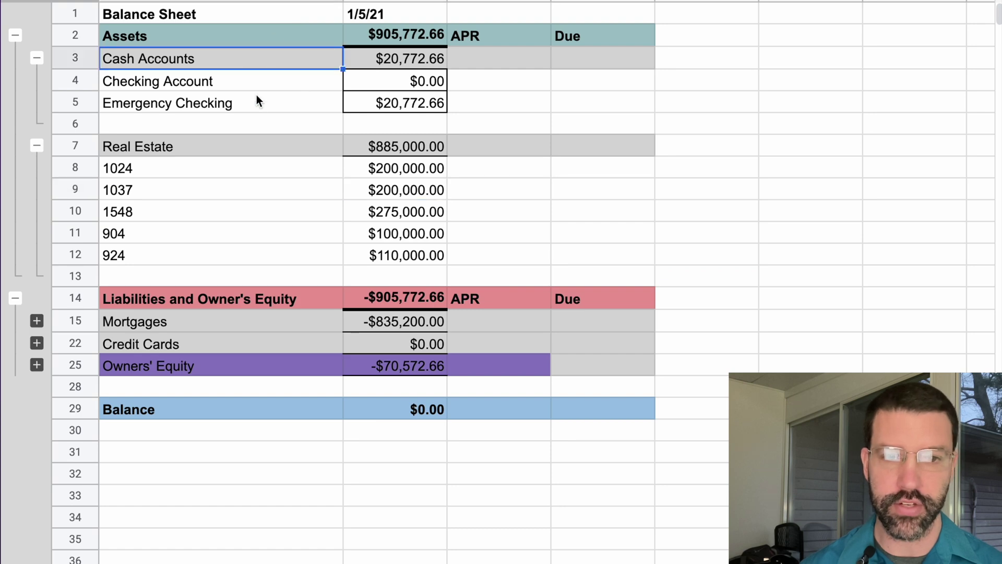
click(260, 107)
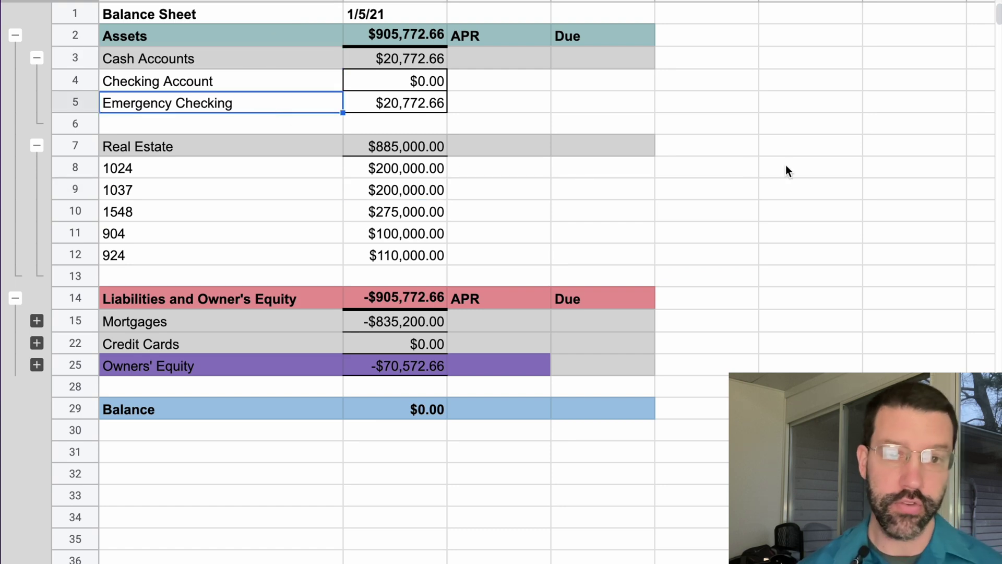
drag(407, 173, 407, 260)
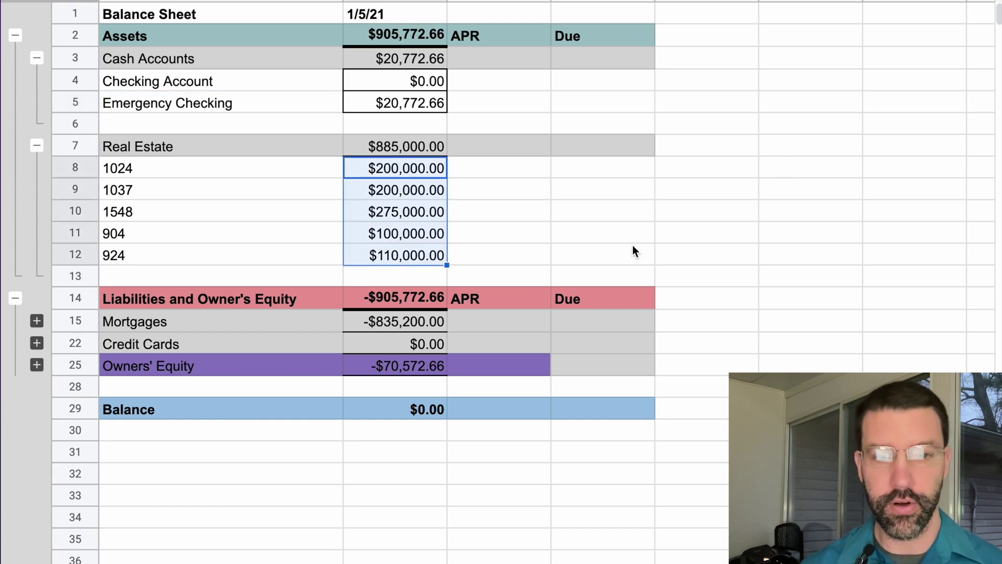
- Expand Mortgages and review totals: Assets $905,772.66, Mortgages -$835,200.00, and Owners' Equity
click(37, 320)
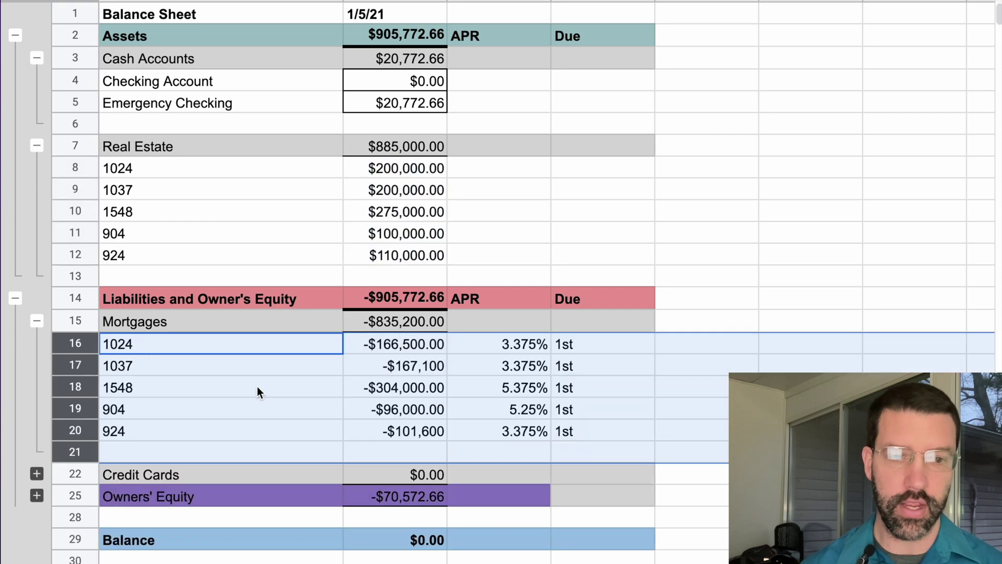
click(709, 433)
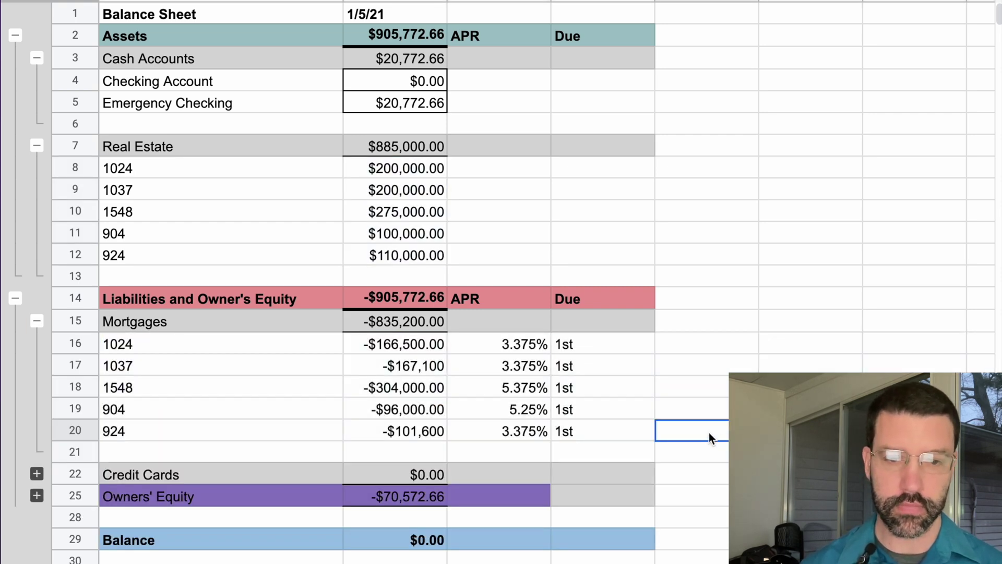
click(402, 32)
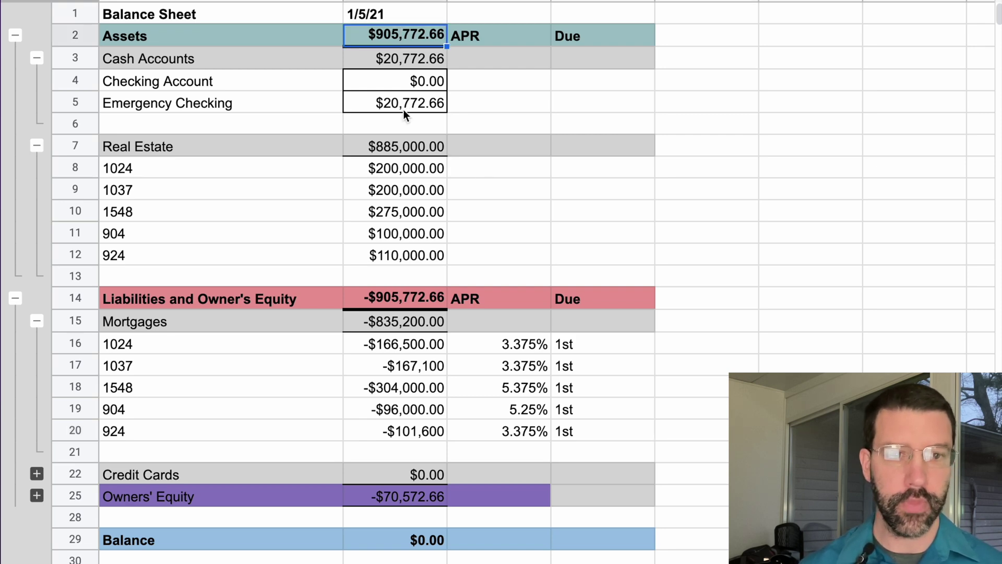
drag(403, 167, 402, 257)
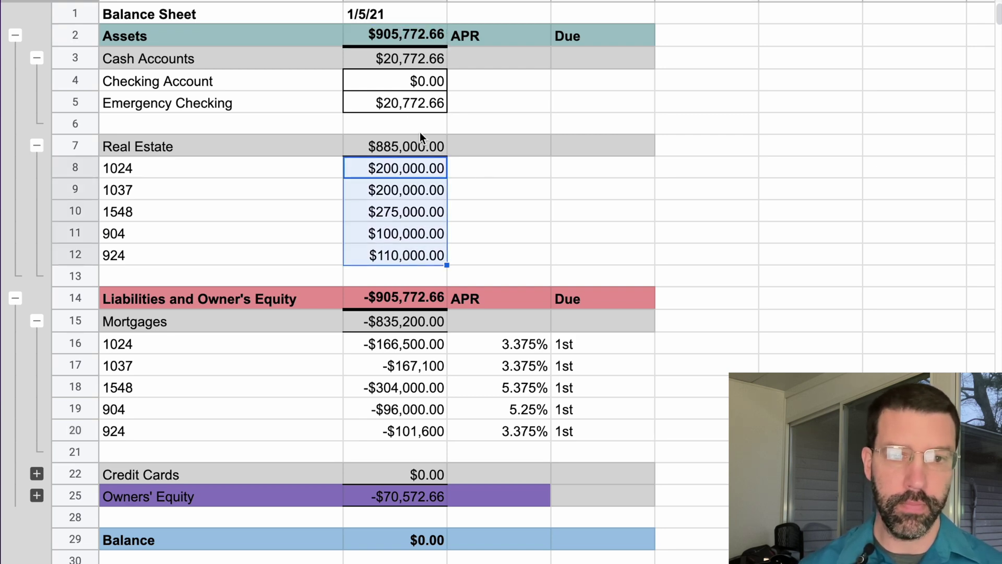
click(400, 322)
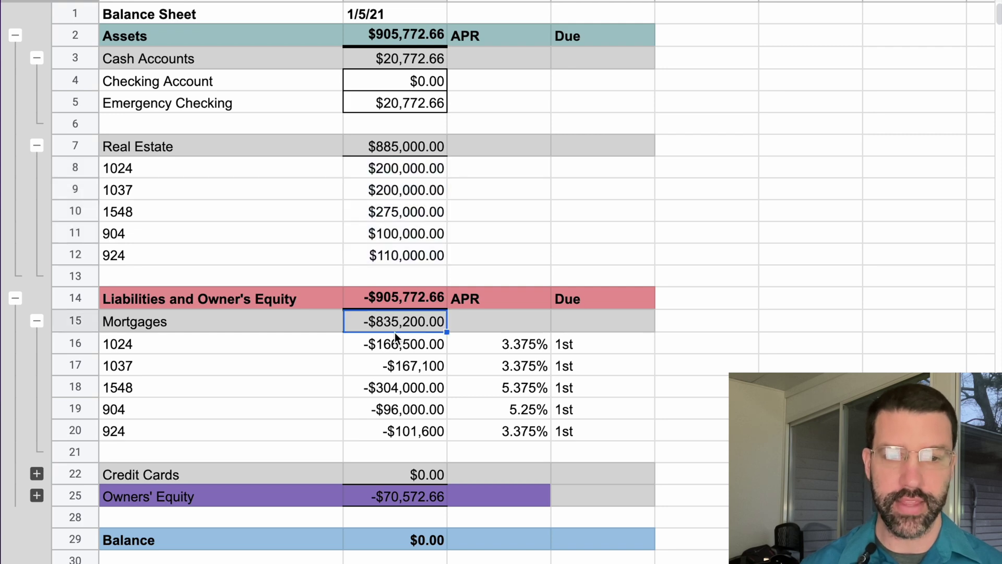
click(402, 500)
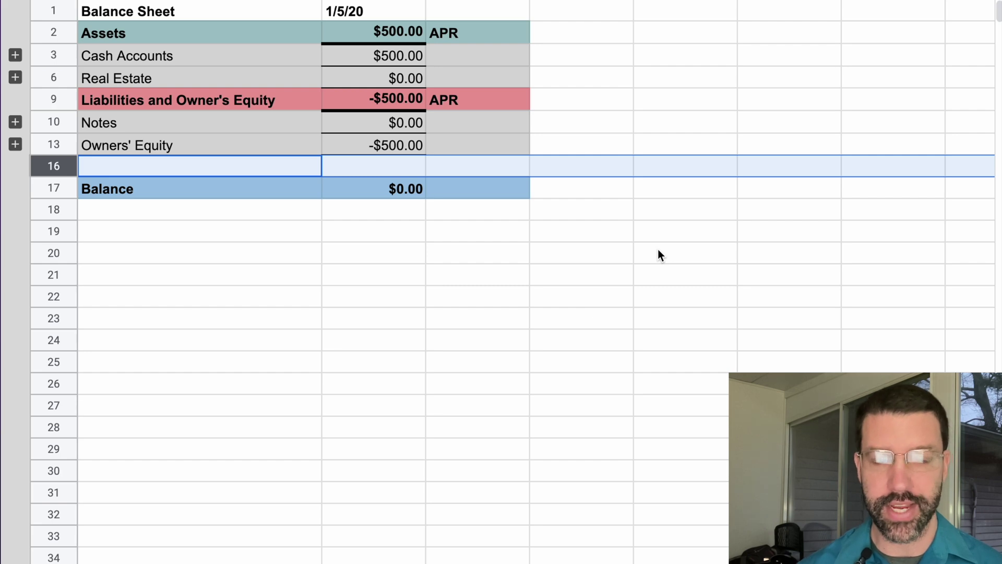
- Expand Cash Accounts, Real Estate, Notes and Owners' Equity; compare the $500.00 checking balance with -$500.00 equity
click(15, 55)
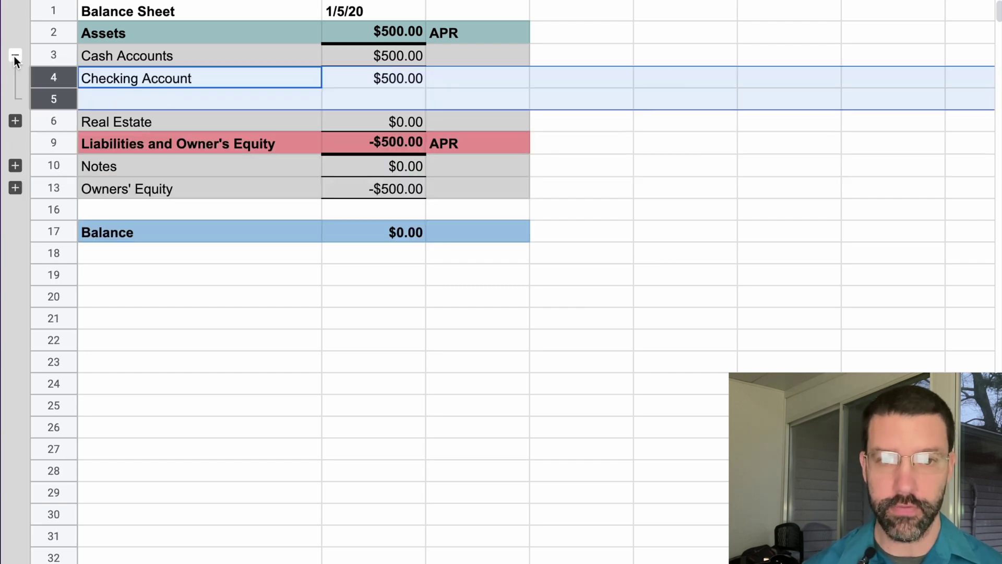
click(15, 122)
click(15, 209)
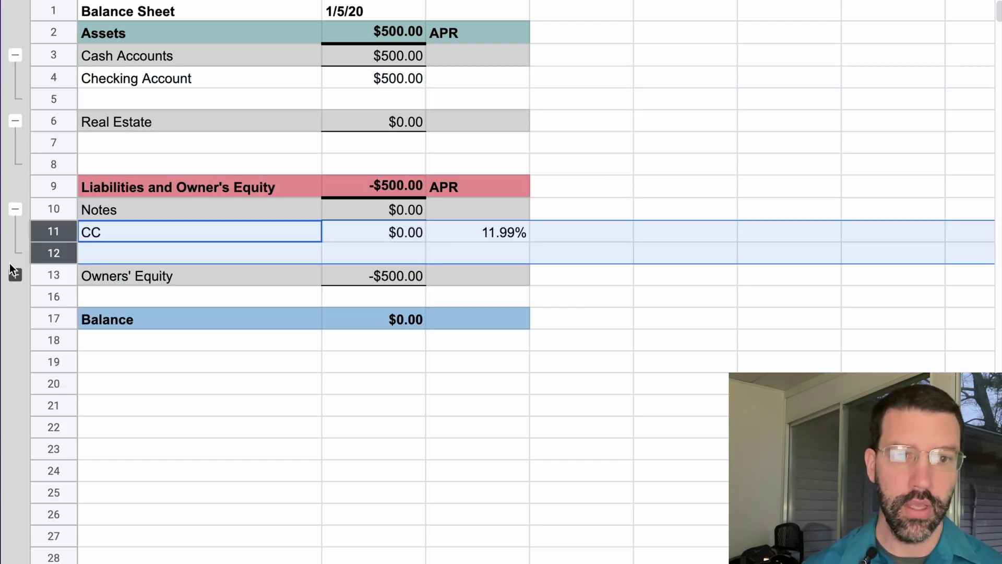
click(16, 274)
click(298, 83)
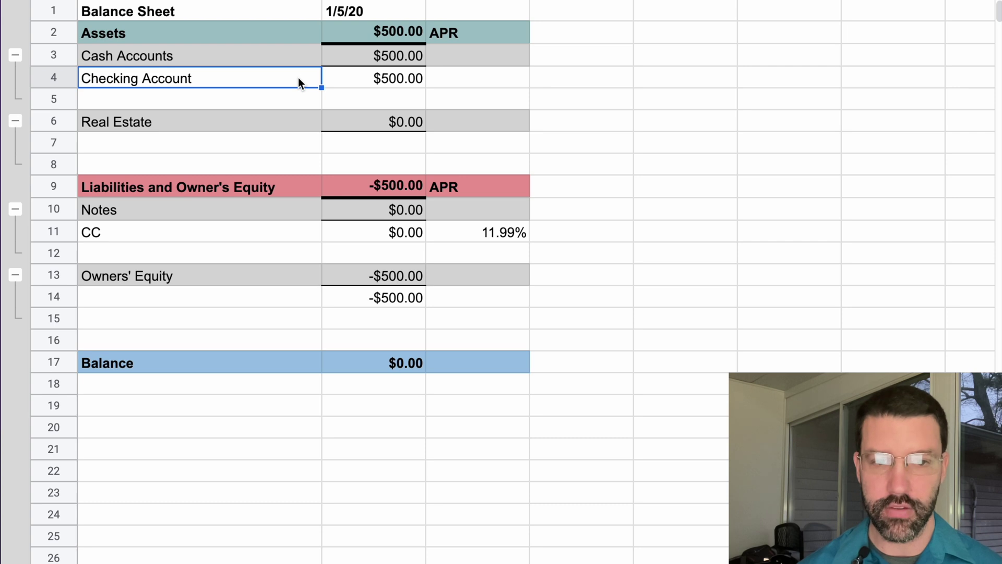
click(369, 83)
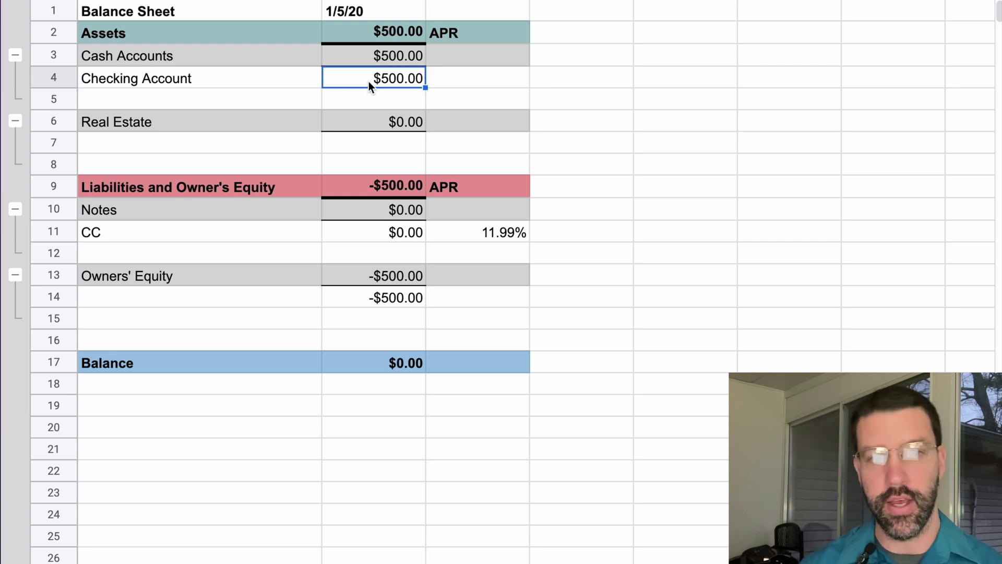
click(377, 302)
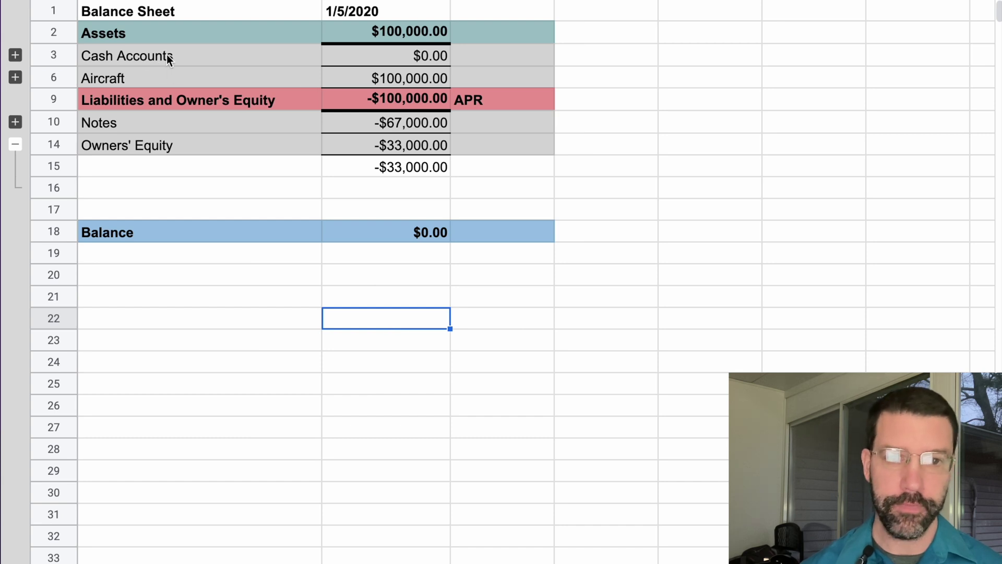
- Expand the Aircraft group to show the Cessna 182 valued at $100,000.00
click(15, 77)
click(175, 101)
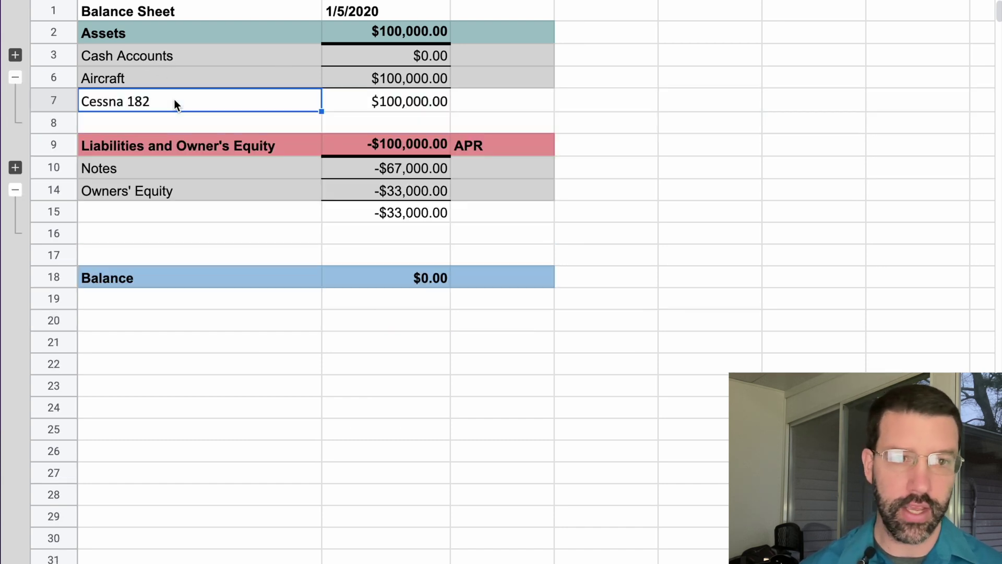
click(364, 107)
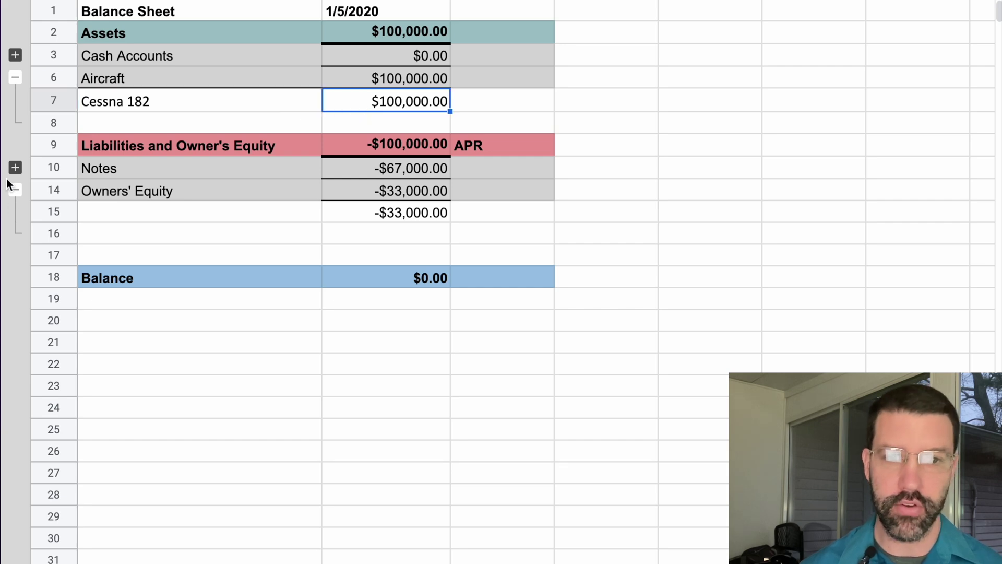
- Expand Notes and review the -$67,000.00 Cessna loan, $0.00 CC balance and -$33,000.00 owners' equity
click(16, 169)
click(252, 201)
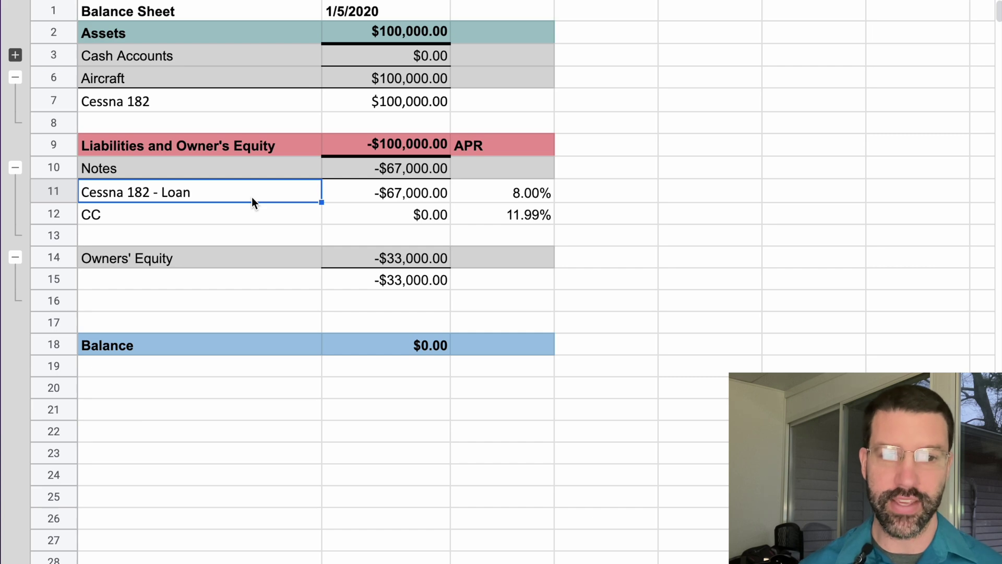
click(362, 195)
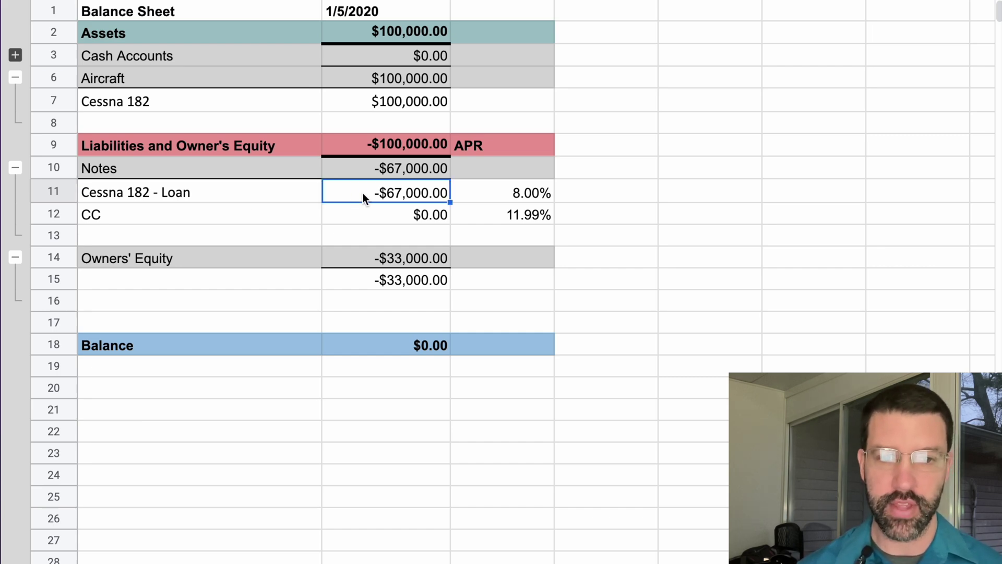
click(388, 214)
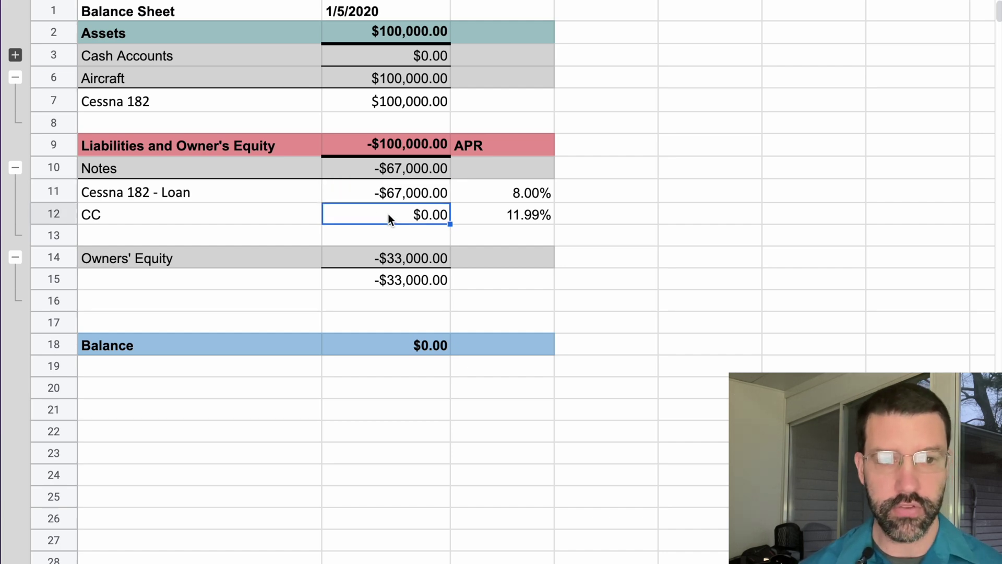
click(372, 100)
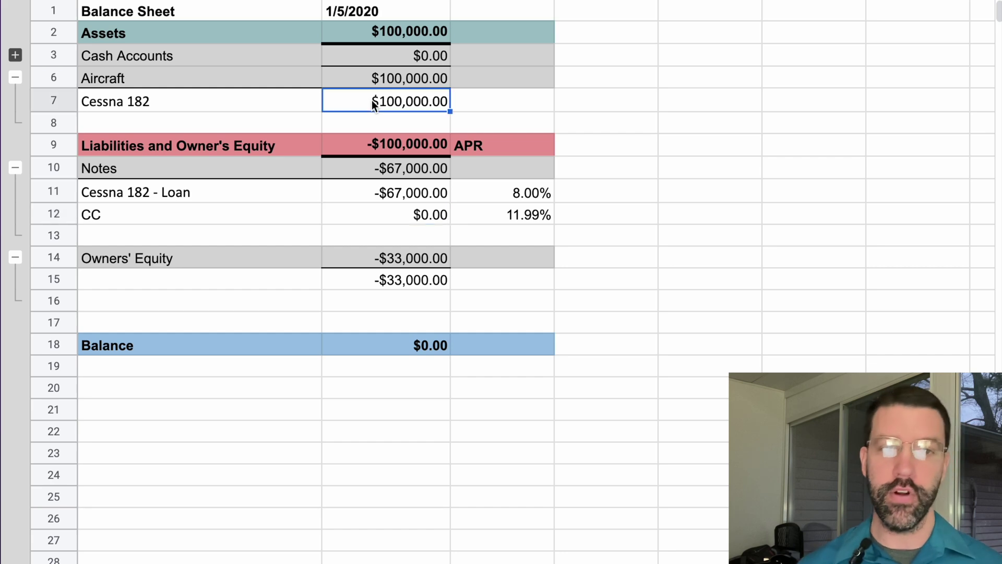
click(372, 201)
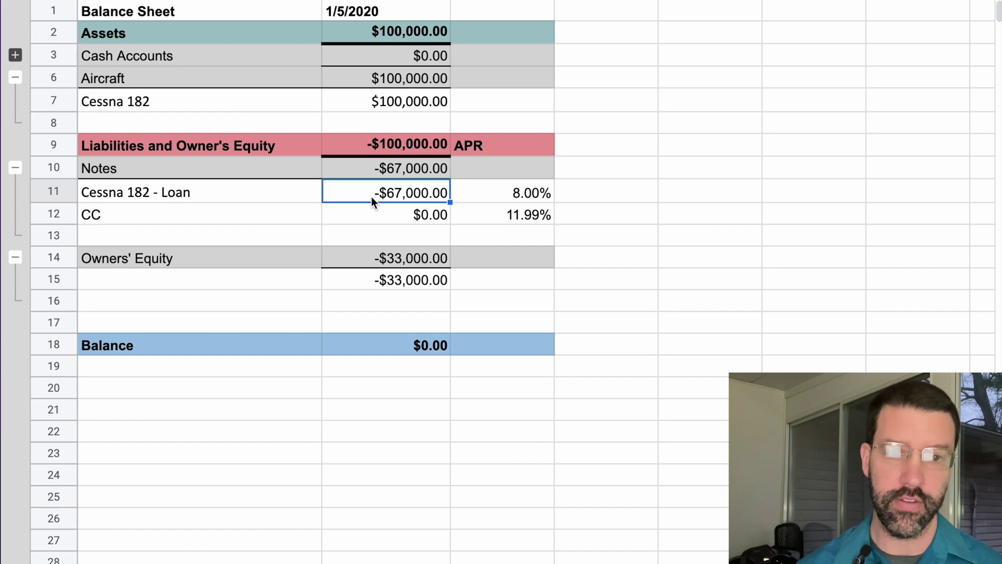
click(407, 279)
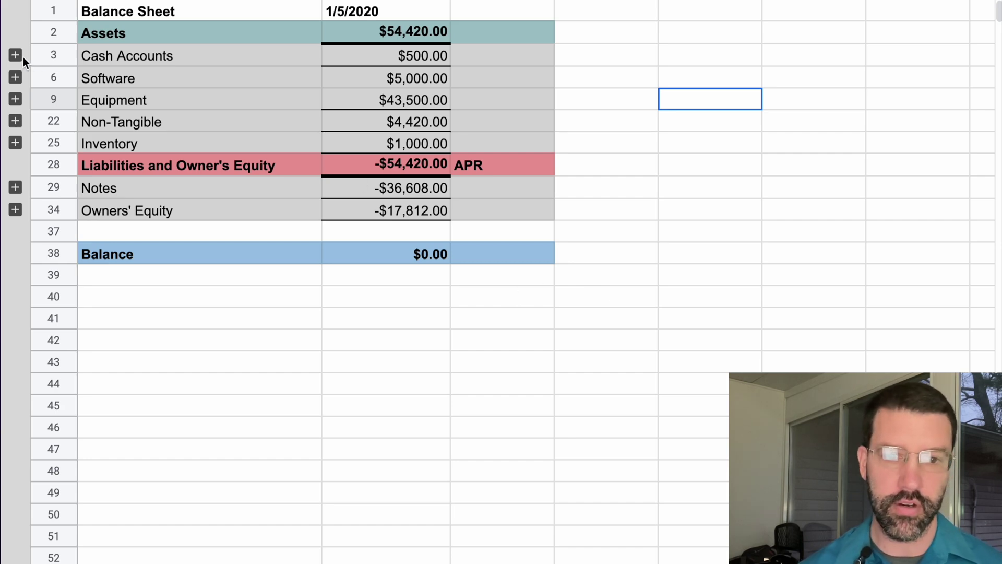
- Expand Software, Equipment, Non-Tangible and Inventory to show Manifest, Sport Nick - AAD, Brand name and Apparel
click(15, 77)
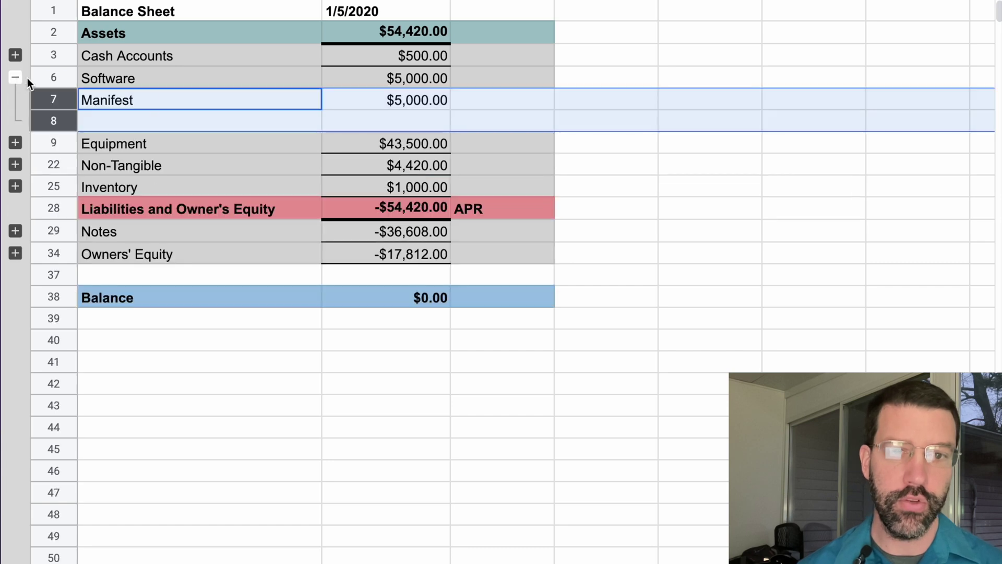
click(224, 102)
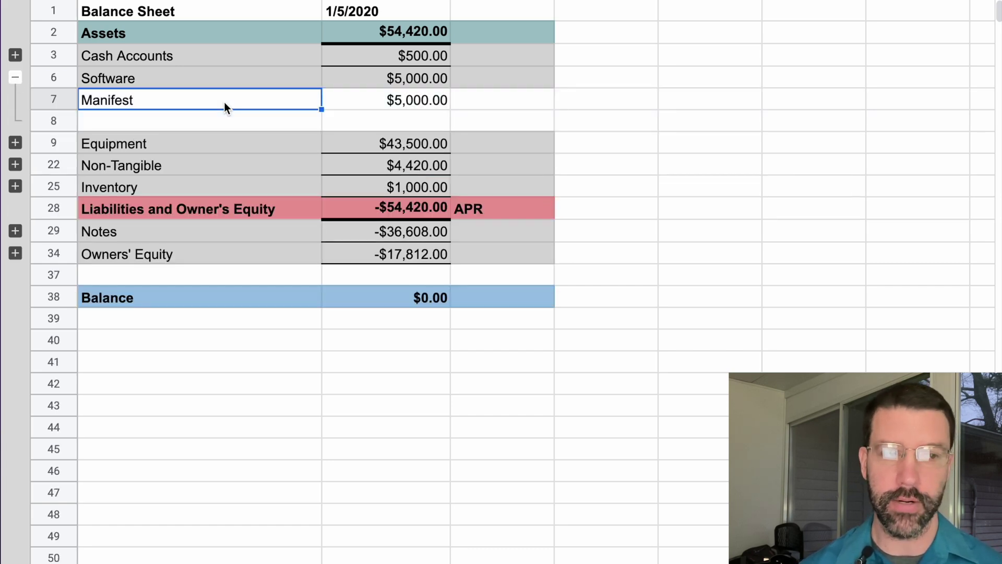
click(15, 143)
click(243, 181)
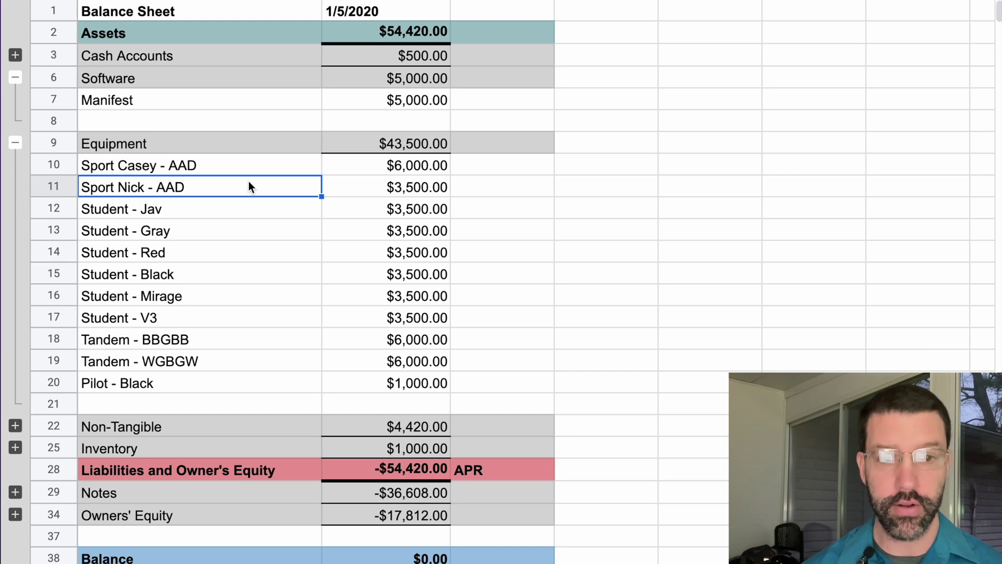
scroll(224, 226, down, 3)
click(15, 337)
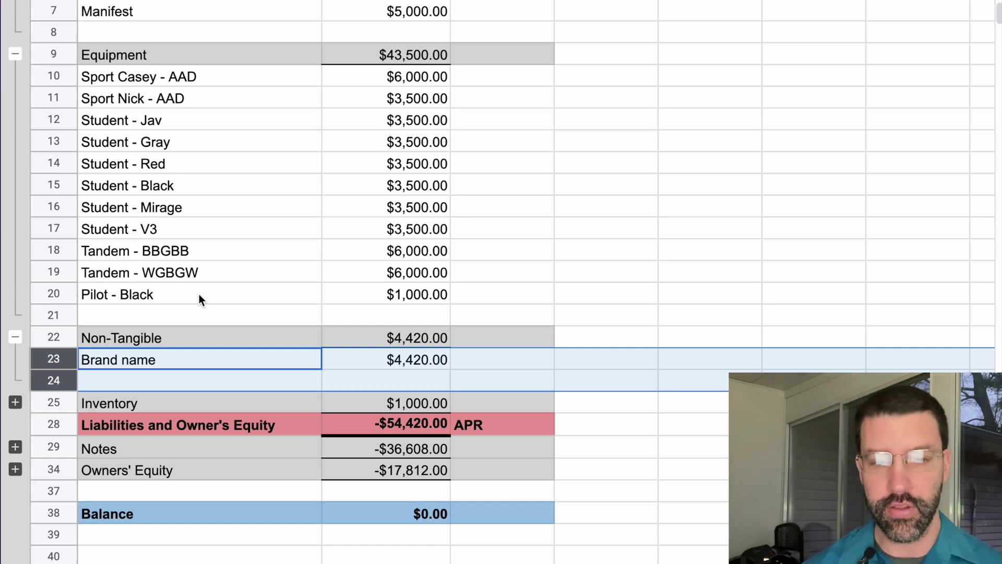
scroll(202, 296, down, 1)
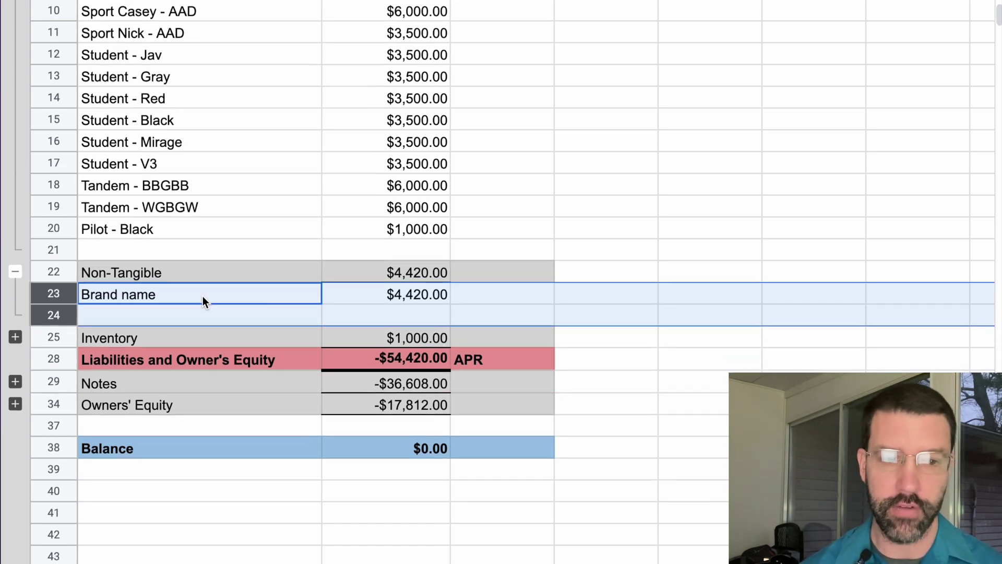
click(14, 338)
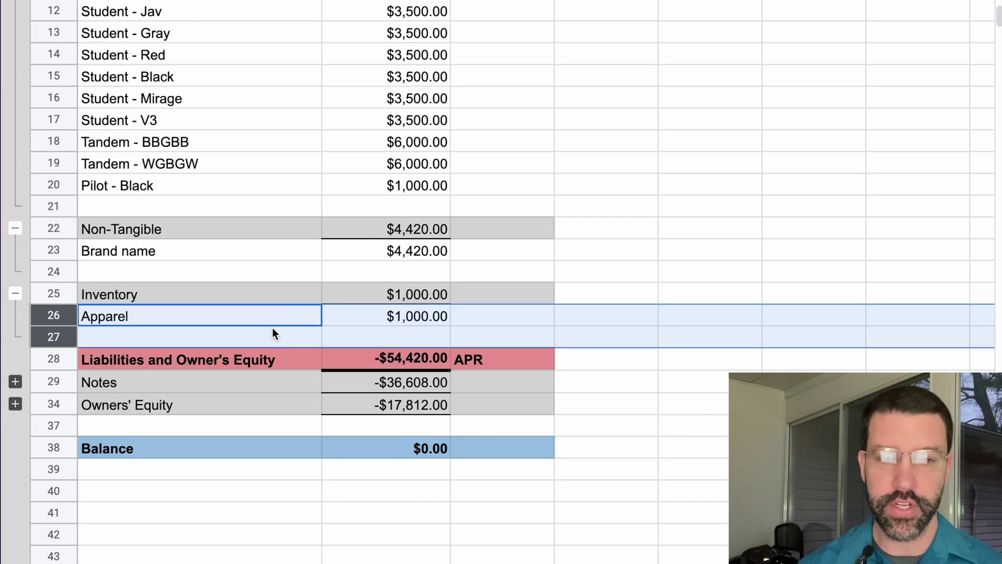
scroll(253, 274, down, 2)
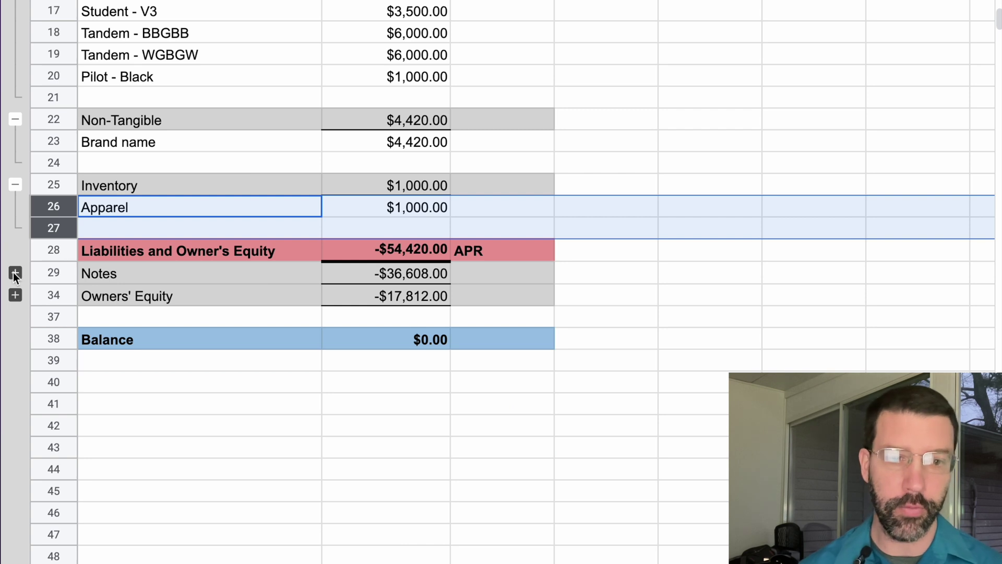
- Expand Notes and review the CC, Outstanding Reservations/GC and Business Equipment Loan debts
click(15, 273)
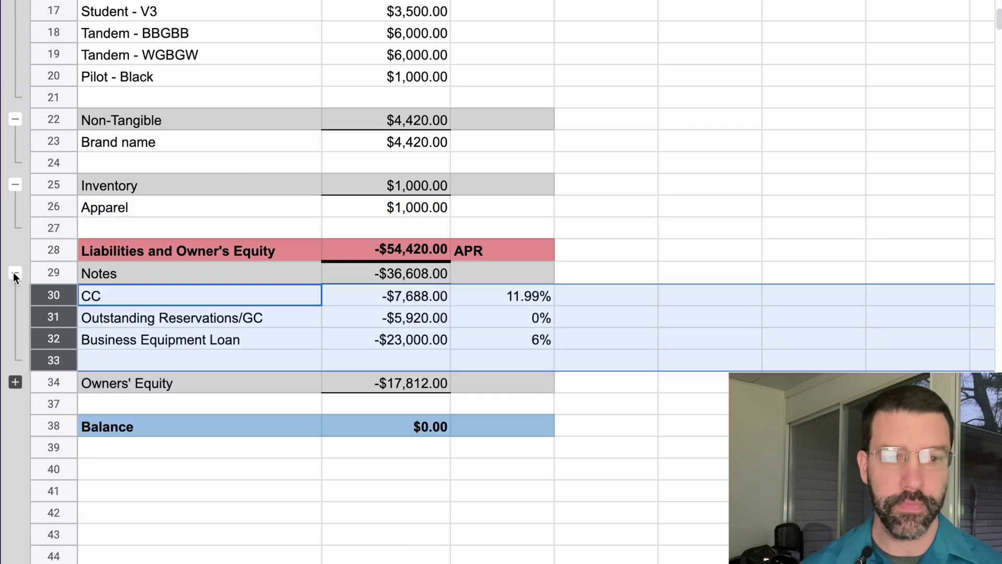
click(268, 313)
click(275, 293)
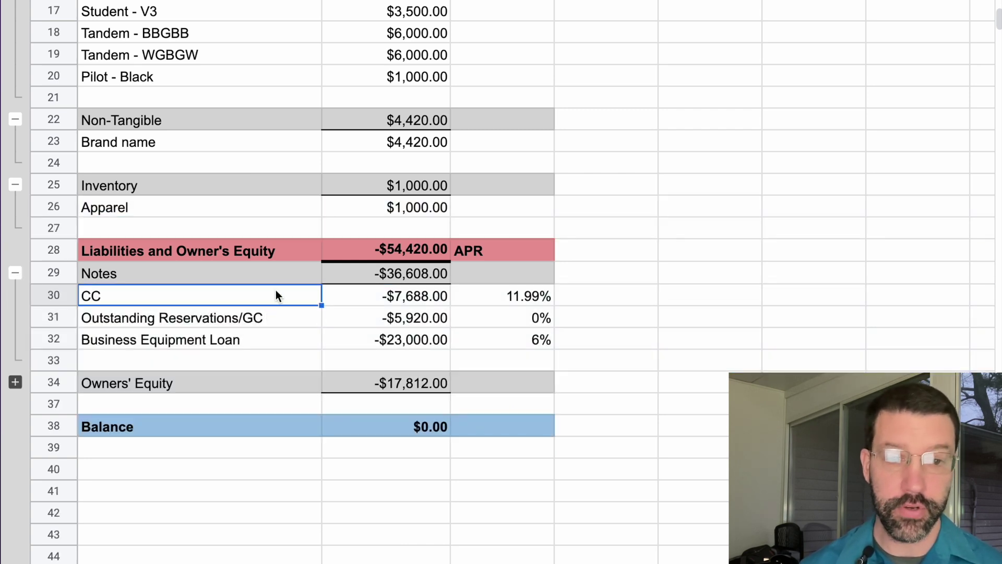
click(279, 316)
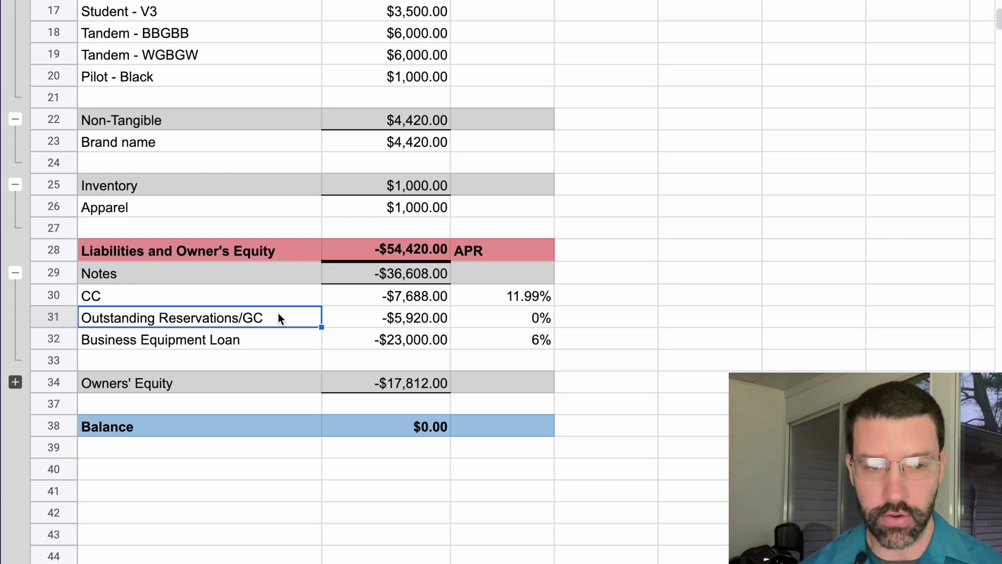
click(284, 340)
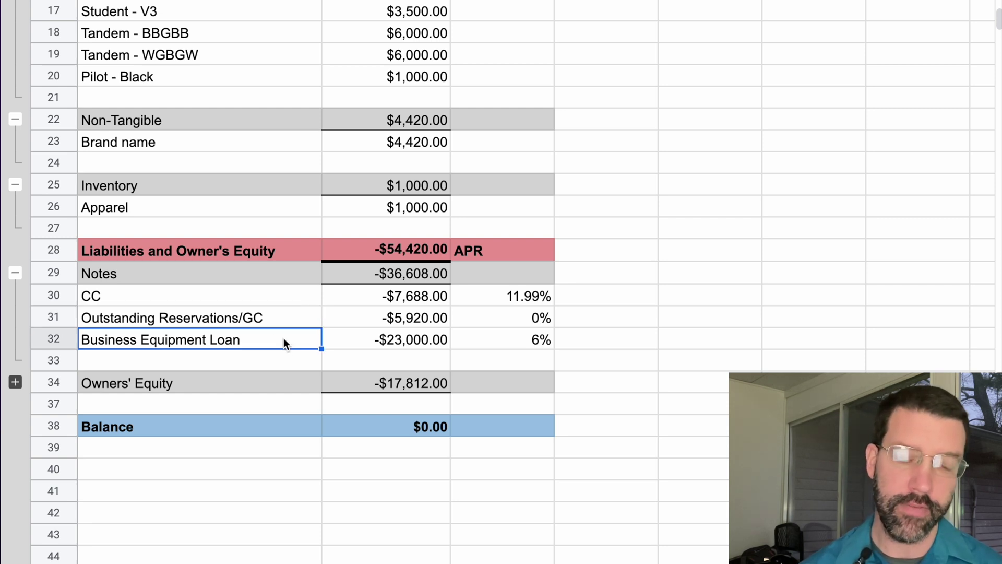
click(395, 343)
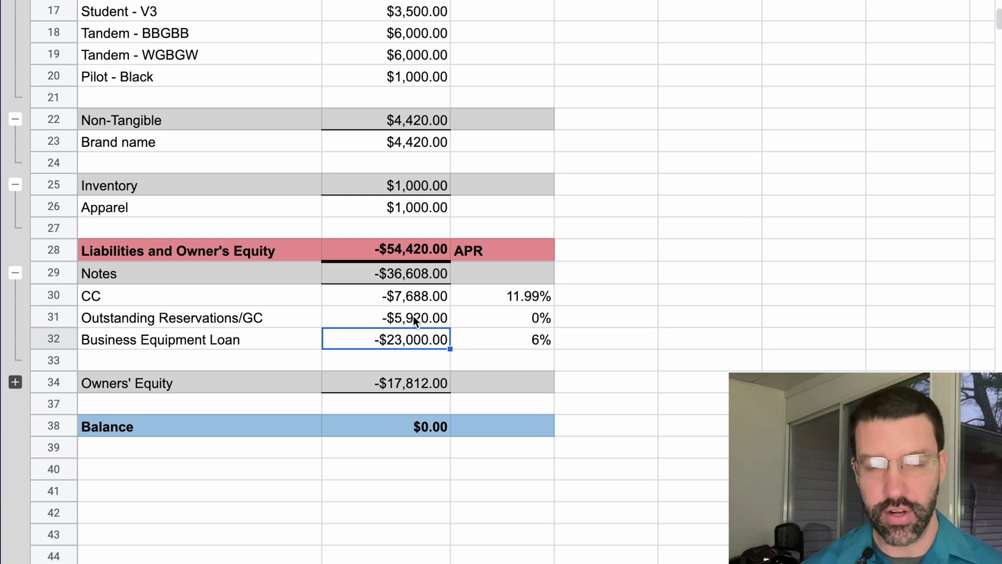
- Expand Cash Accounts and review totals: assets $54,420.00, Notes -$36,608.00, owners' equity -$17,812.00
scroll(414, 318, up, 8)
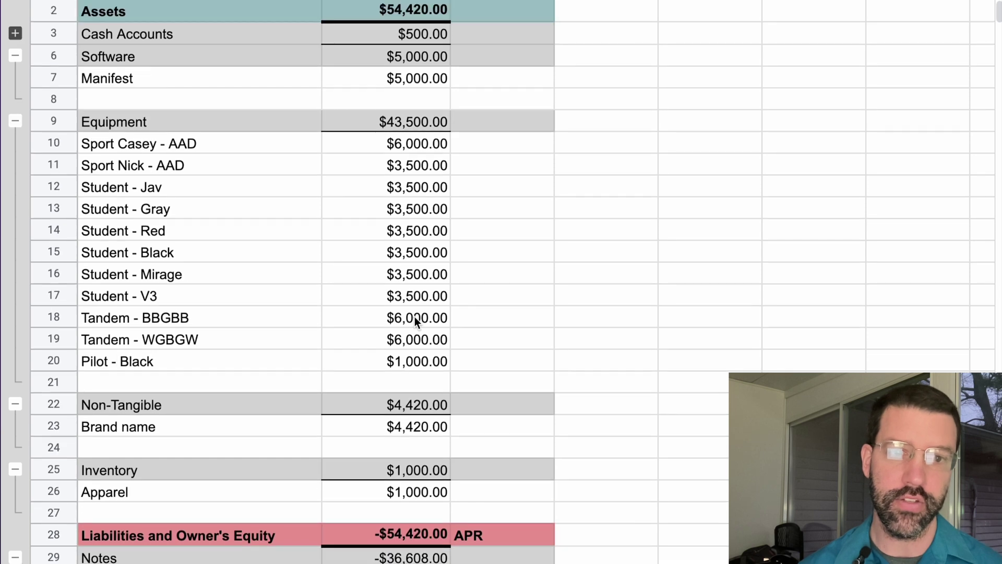
scroll(414, 316, up, 1)
click(16, 55)
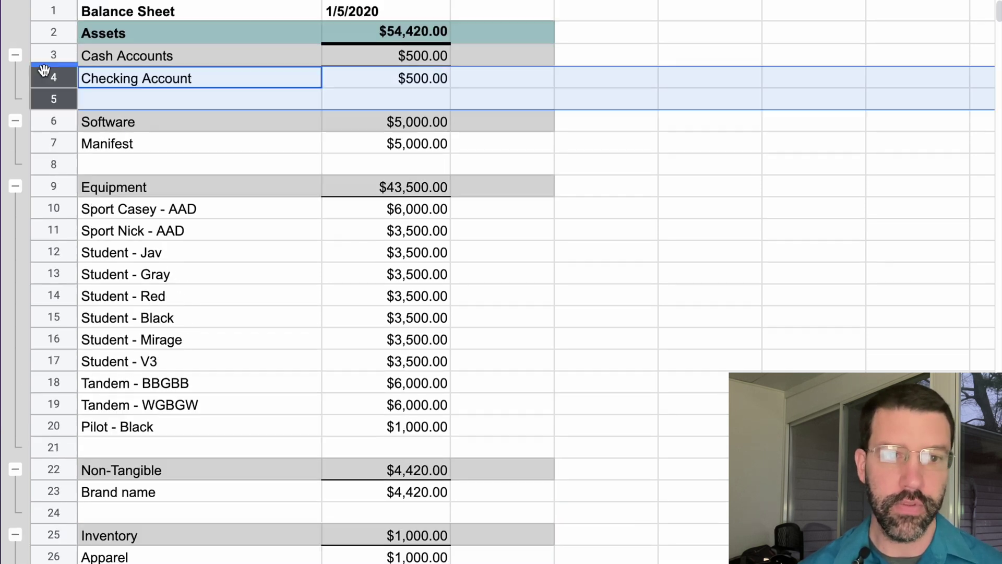
click(369, 36)
scroll(505, 377, down, 5)
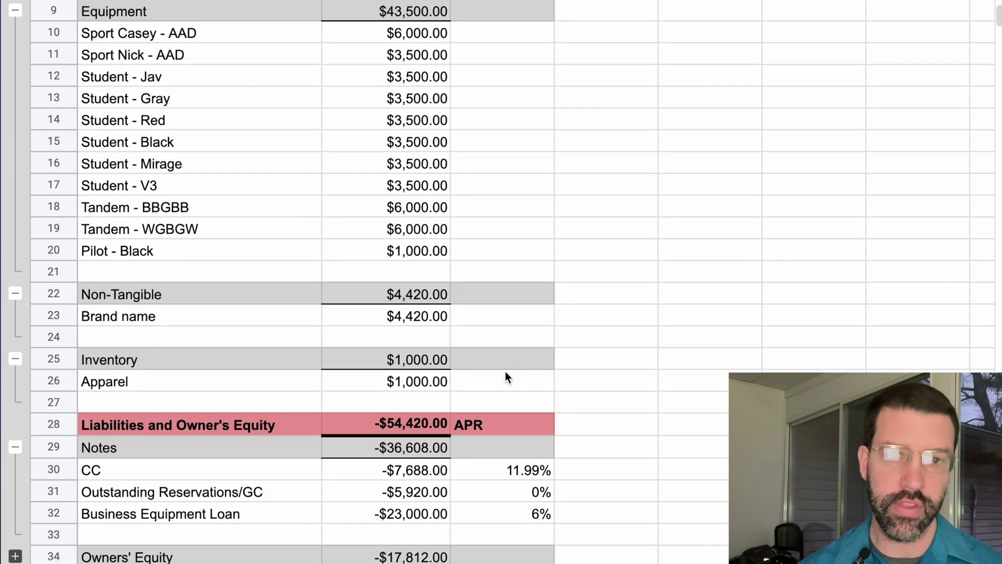
click(417, 383)
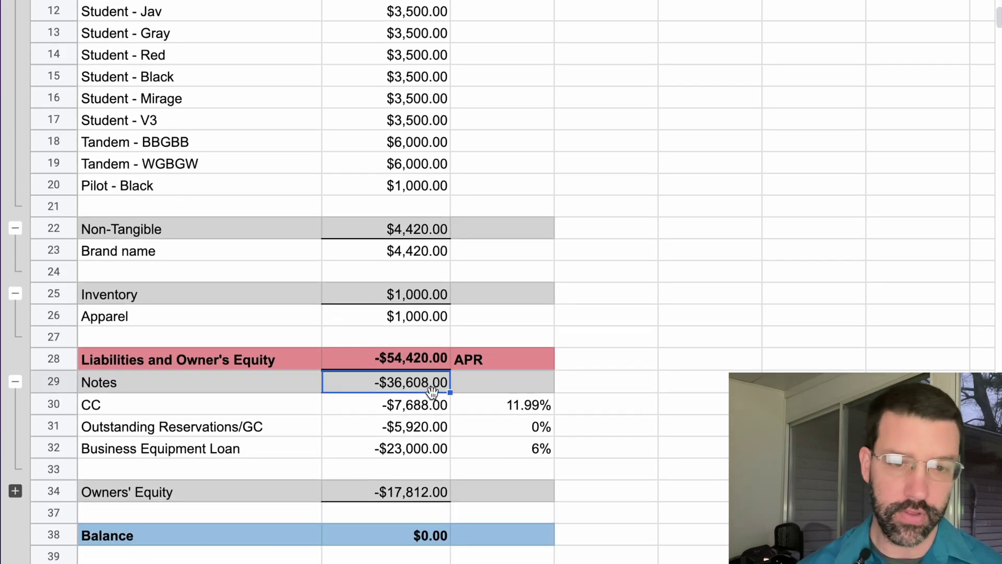
click(407, 494)
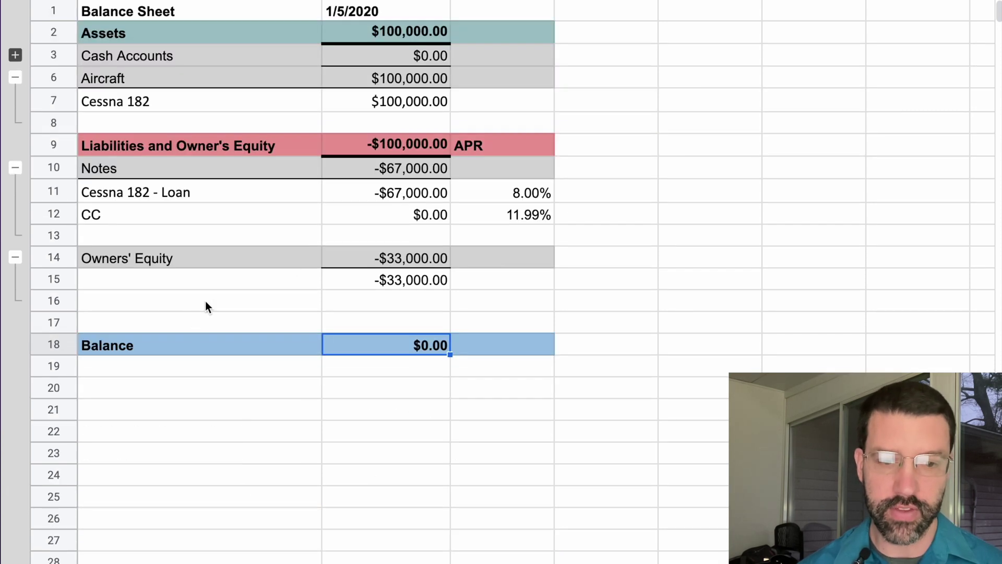
- Check the aircraft sheet's -$33,000.00 equity and the personal sheet's -$70,572.66 owners' equity
click(413, 280)
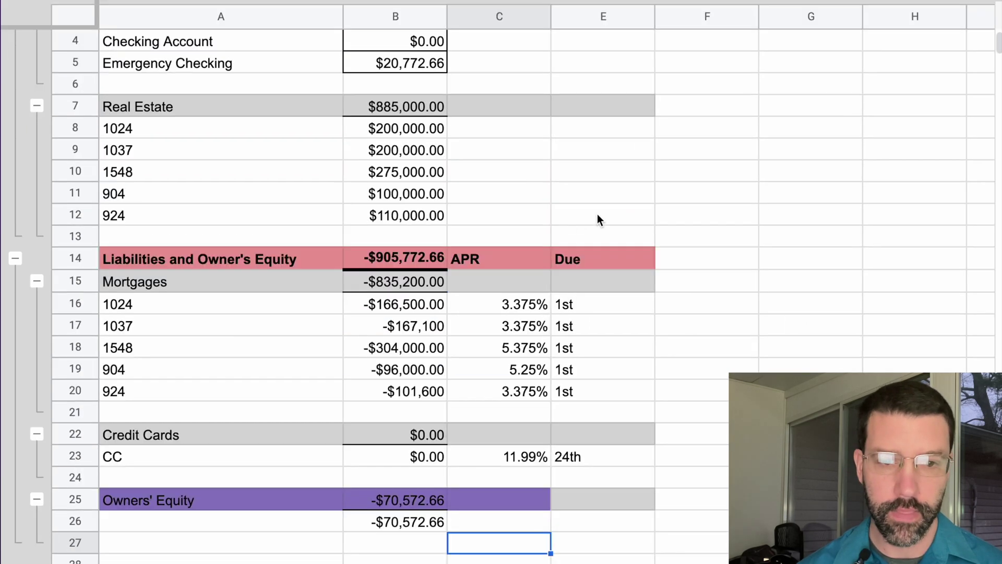
click(422, 521)
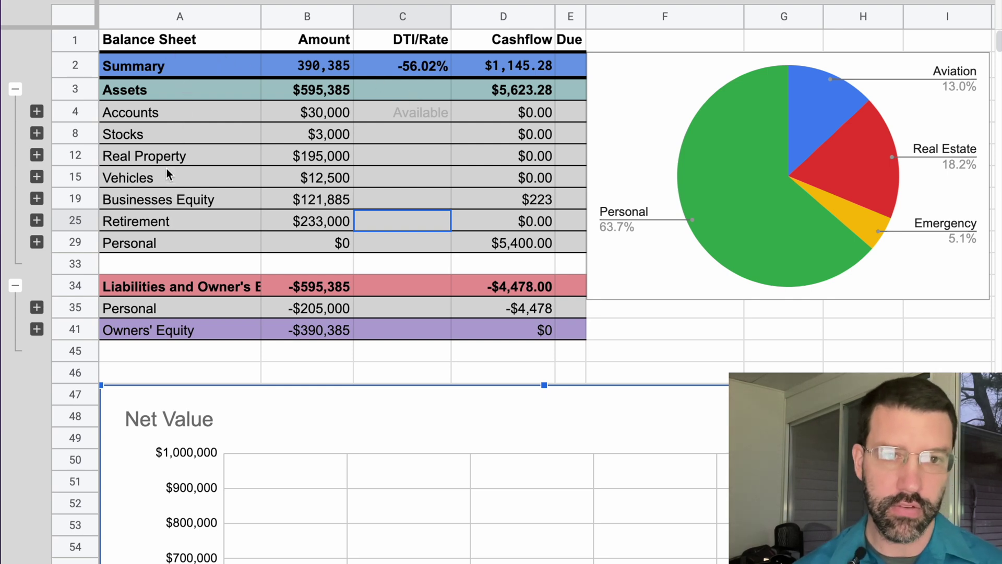
- Expand Businesses Equity and inspect the linked Aircraft Holding LLC $33,000 and Skydiving LLC $17,812 amounts
click(170, 198)
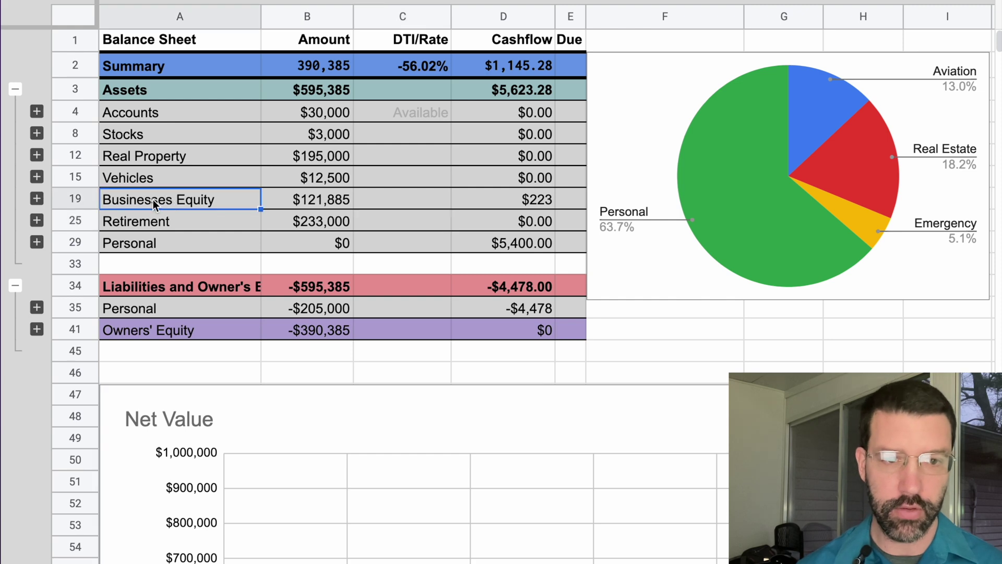
click(36, 198)
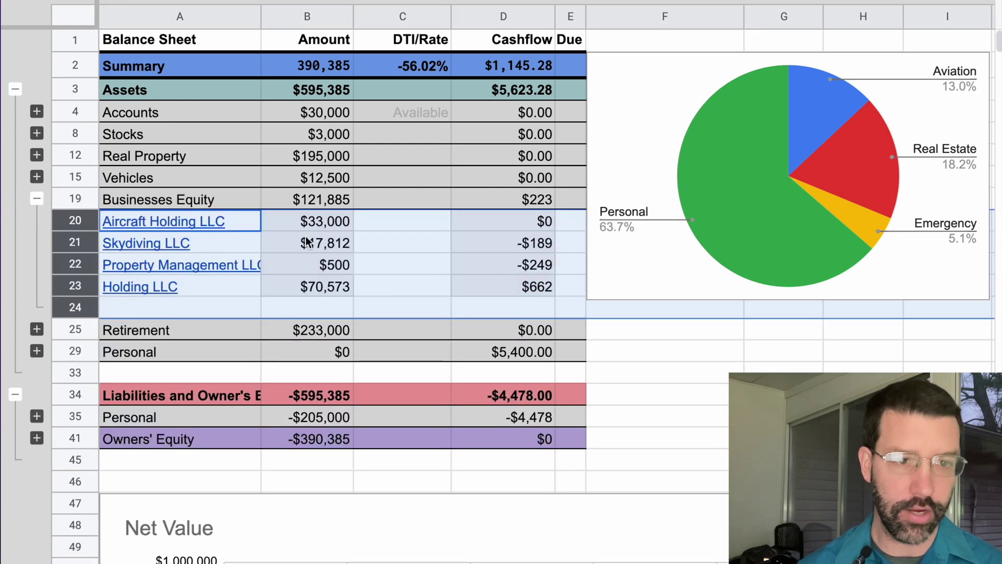
click(317, 221)
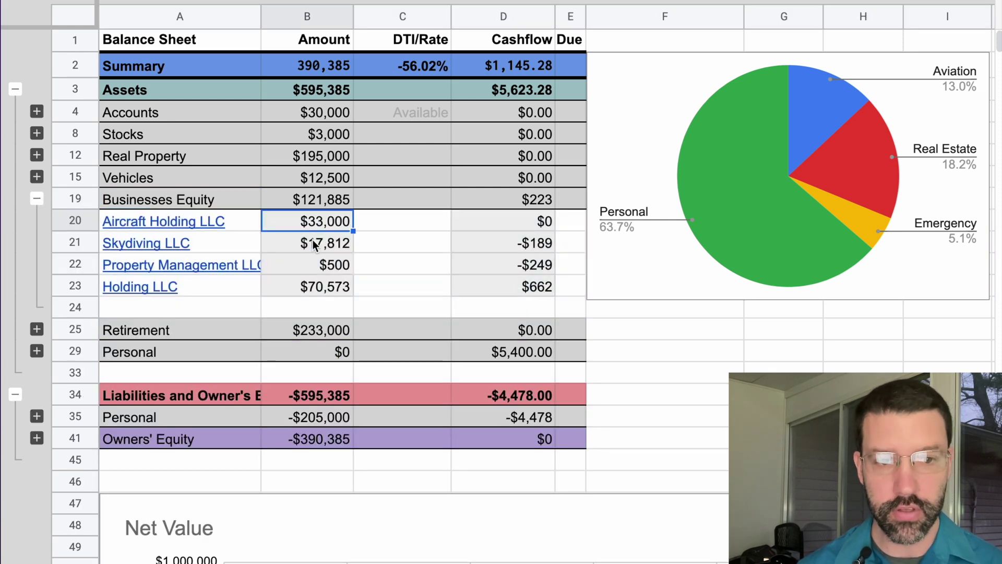
click(315, 244)
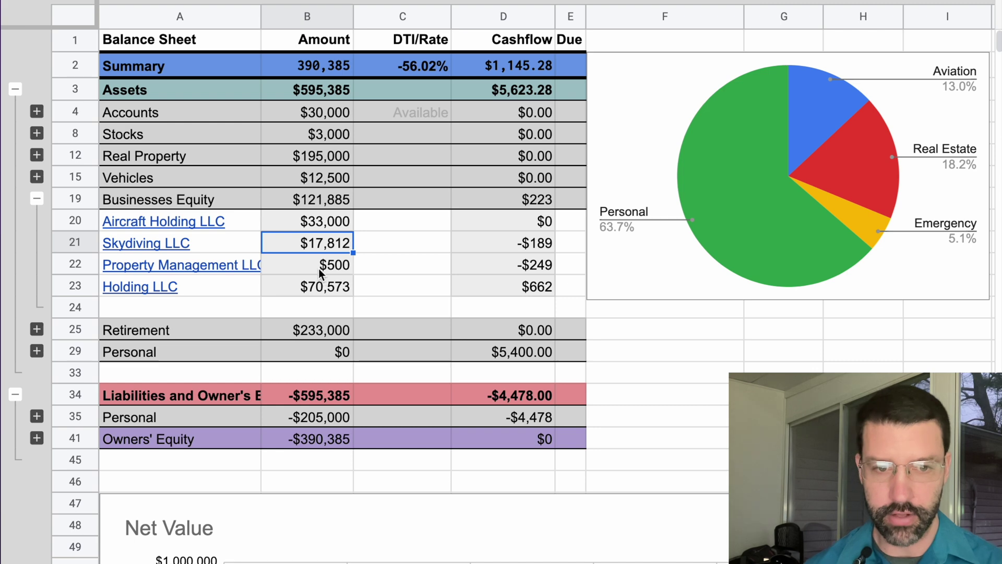
click(299, 224)
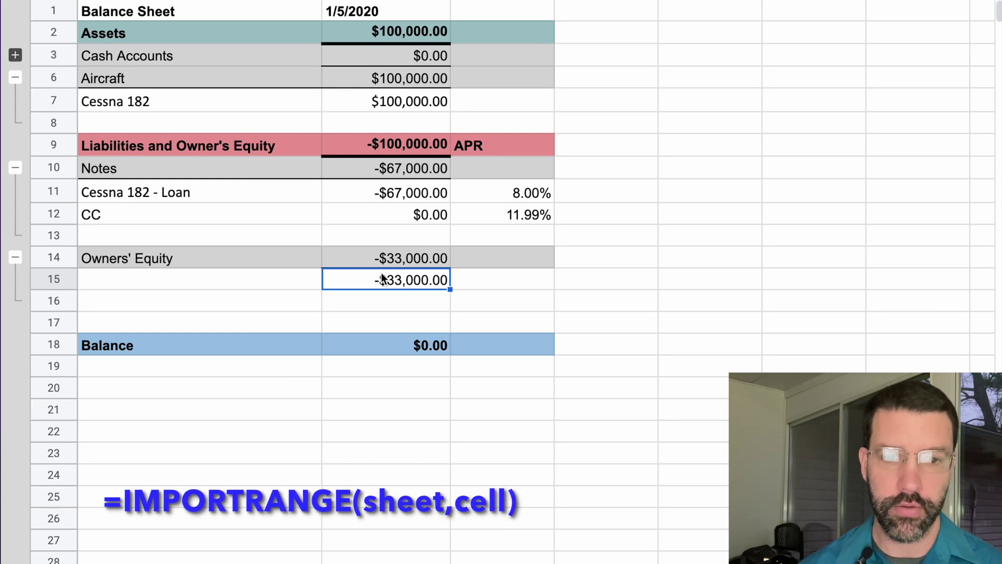
- Change the Cessna 182 value in B7 to 90,000 and confirm owners' equity drops to -$23,000.00
click(397, 102)
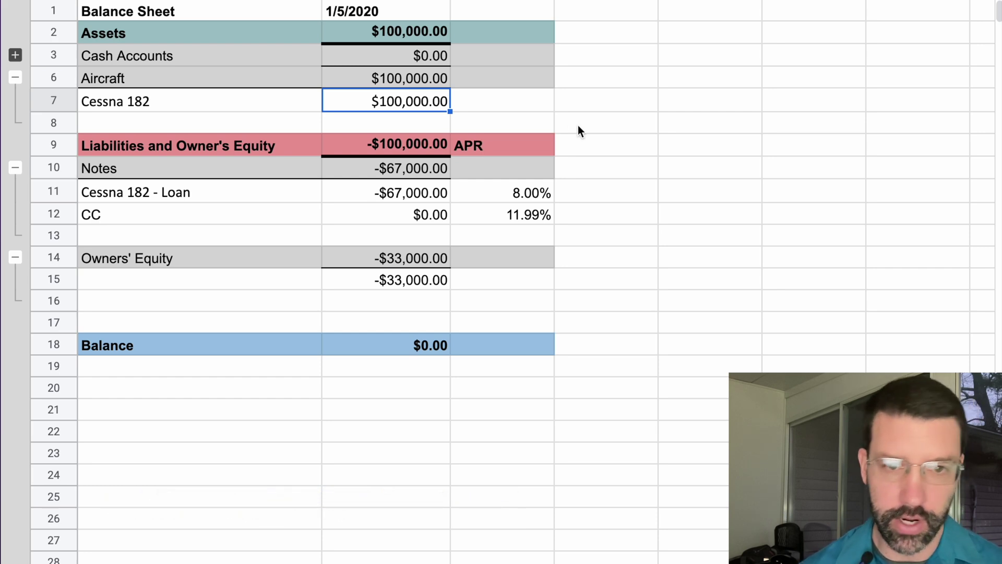
text(90,000.)
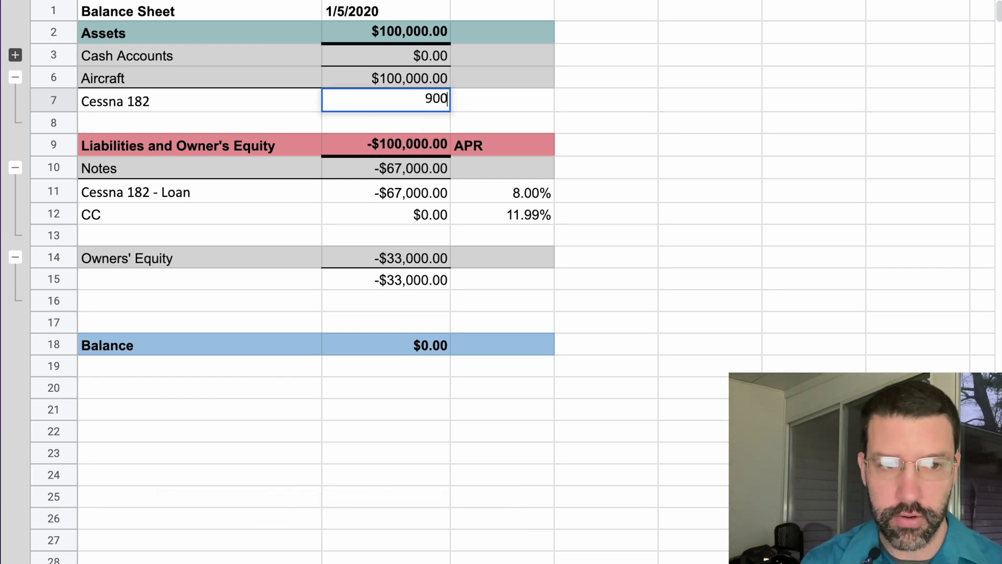
text(0)
key(BackSpace)
key(Return)
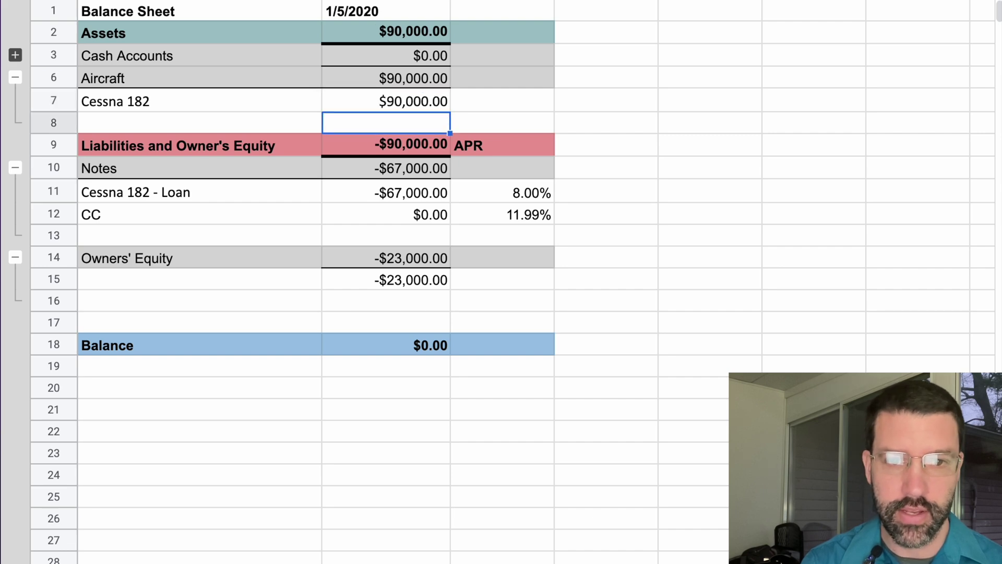
click(422, 279)
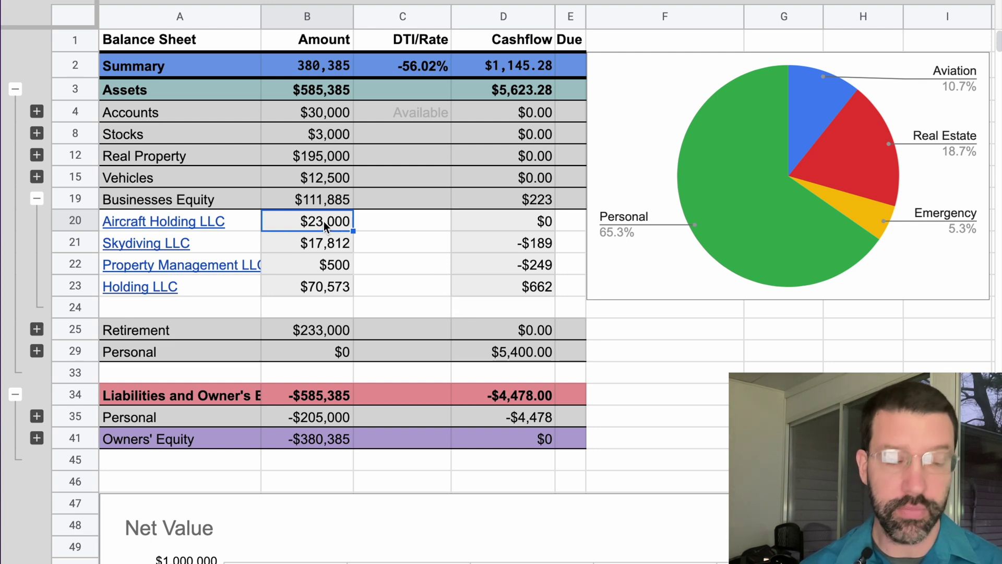
- Expand Accounts, Stocks and Real Property to inspect SimmonsBank, Emergency Fund, Charles Schwab - Roth and $195,000 Primary - Value
click(36, 111)
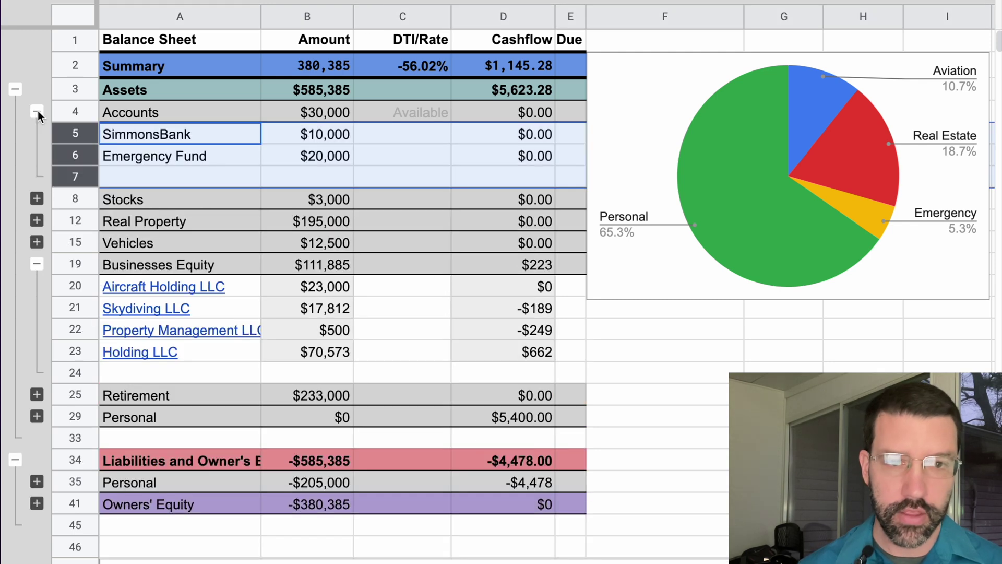
click(203, 155)
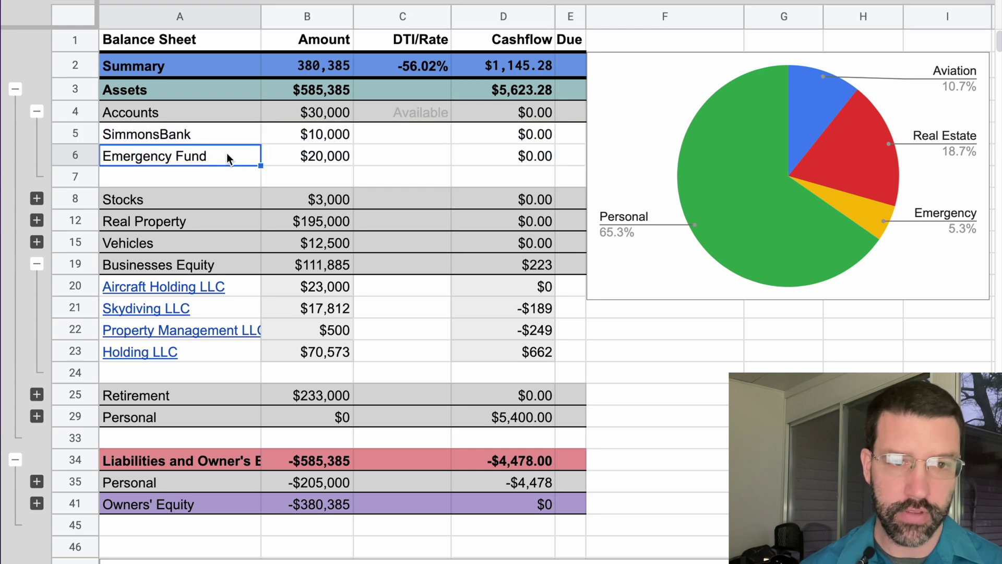
click(224, 133)
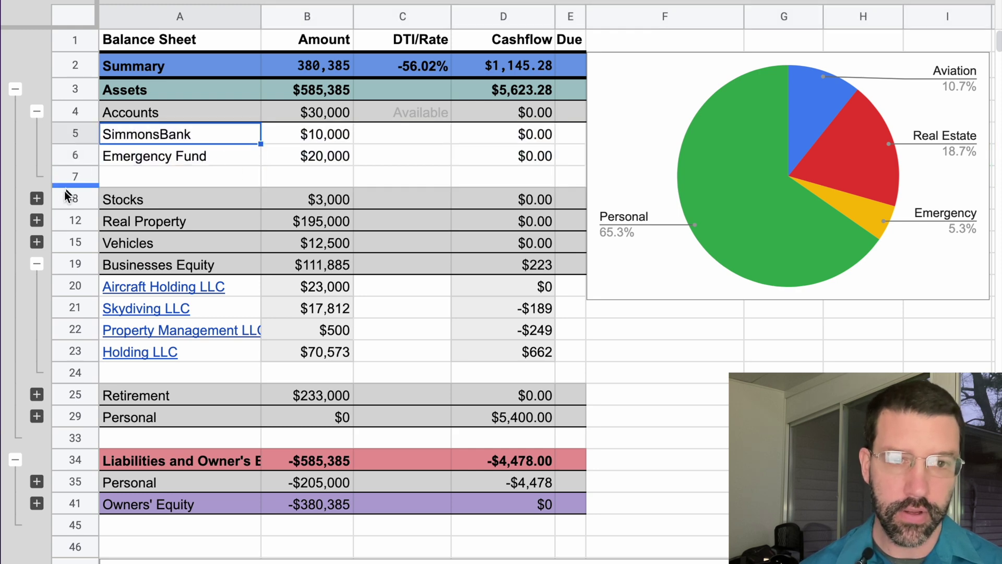
click(37, 198)
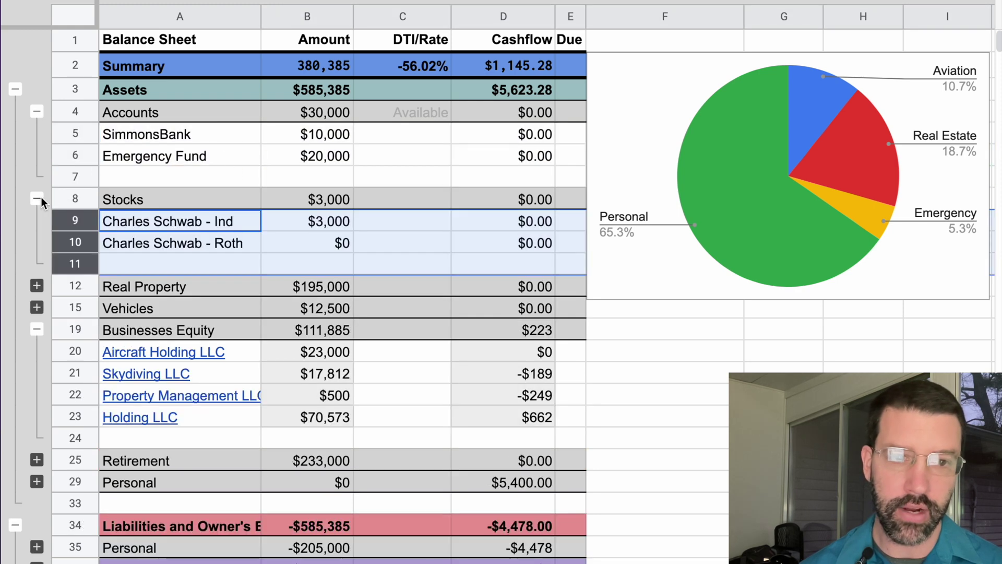
click(232, 240)
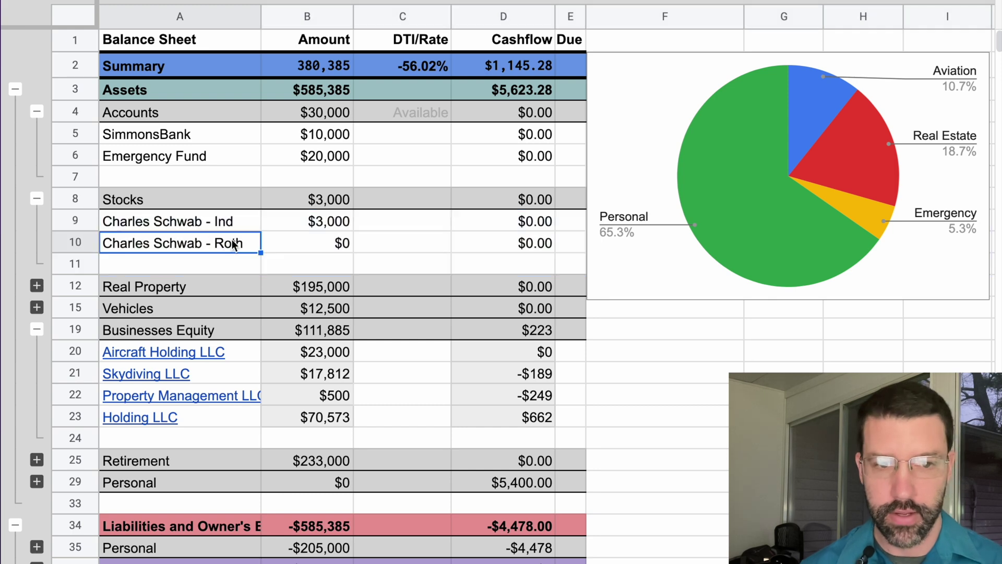
click(37, 285)
scroll(276, 301, down, 3)
scroll(221, 212, up, 3)
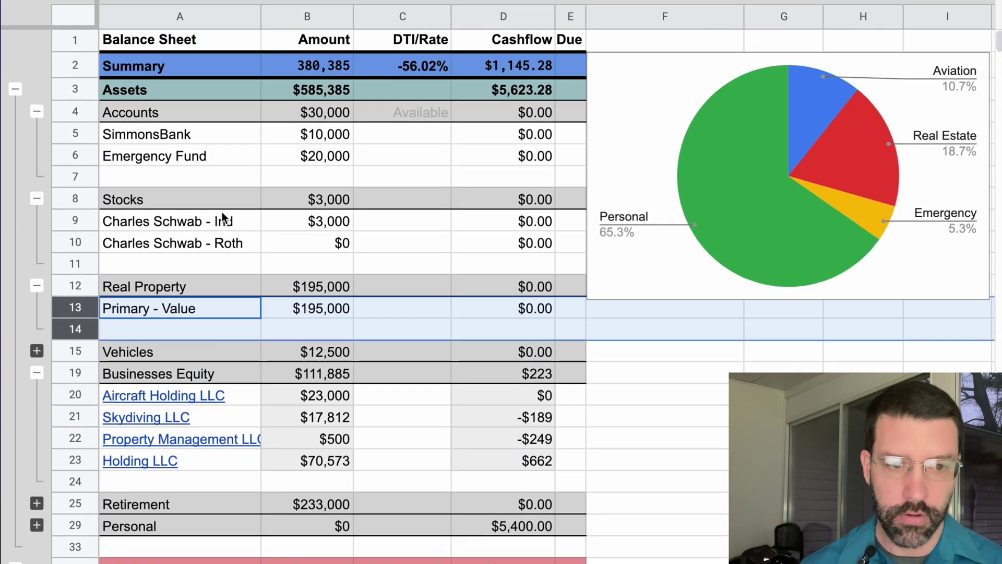
click(225, 308)
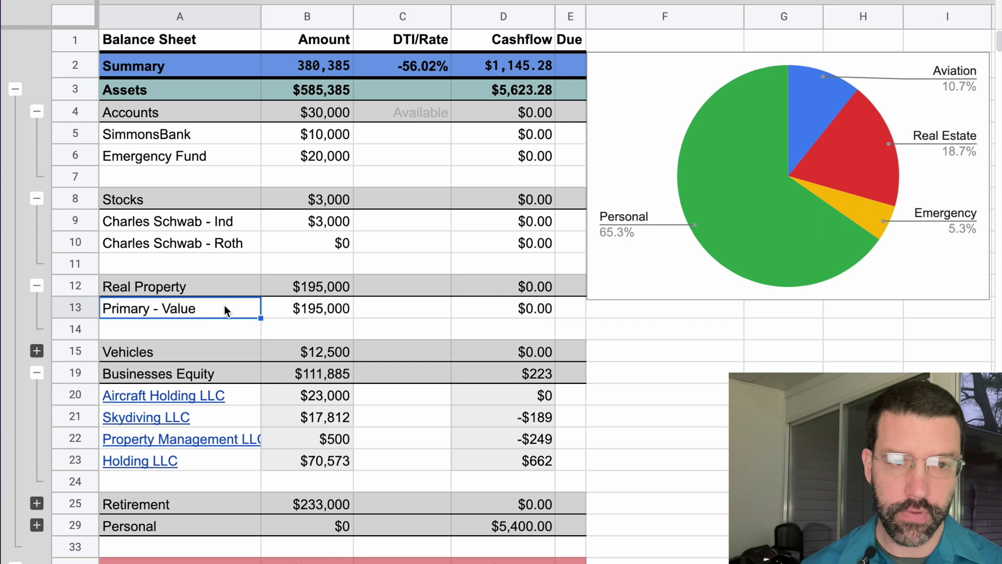
click(328, 308)
- Expand the Vehicles group and review the 1999 CRV entry
scroll(213, 299, down, 2)
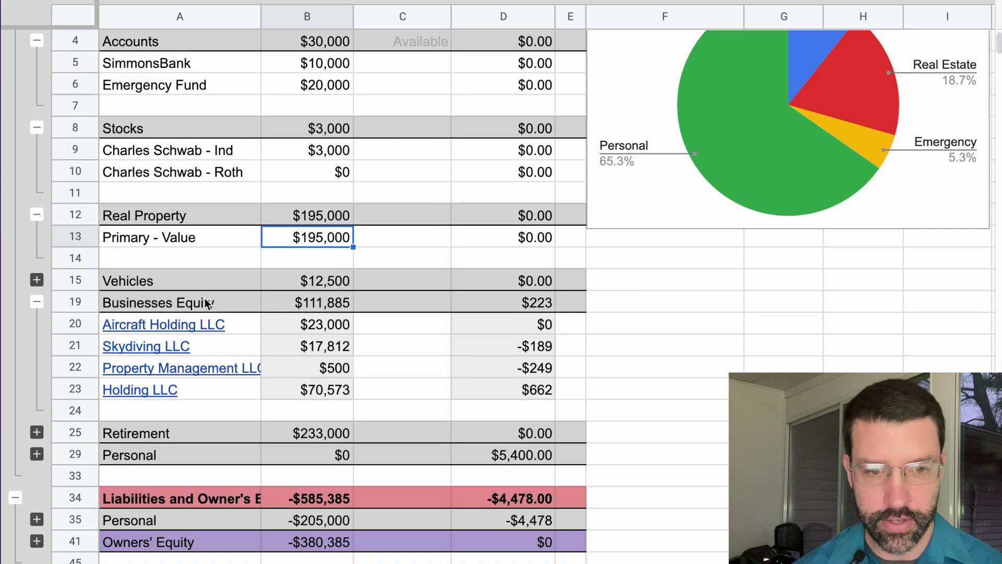
click(37, 281)
scroll(211, 296, down, 2)
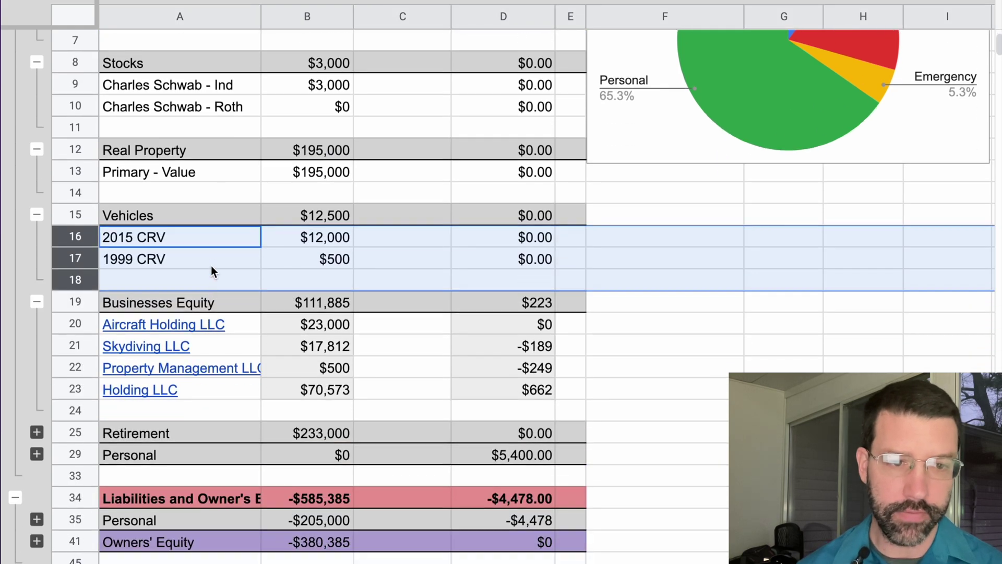
click(219, 259)
- Expand the Retirement group and inspect the Roth and 401k account entries
scroll(225, 258, down, 2)
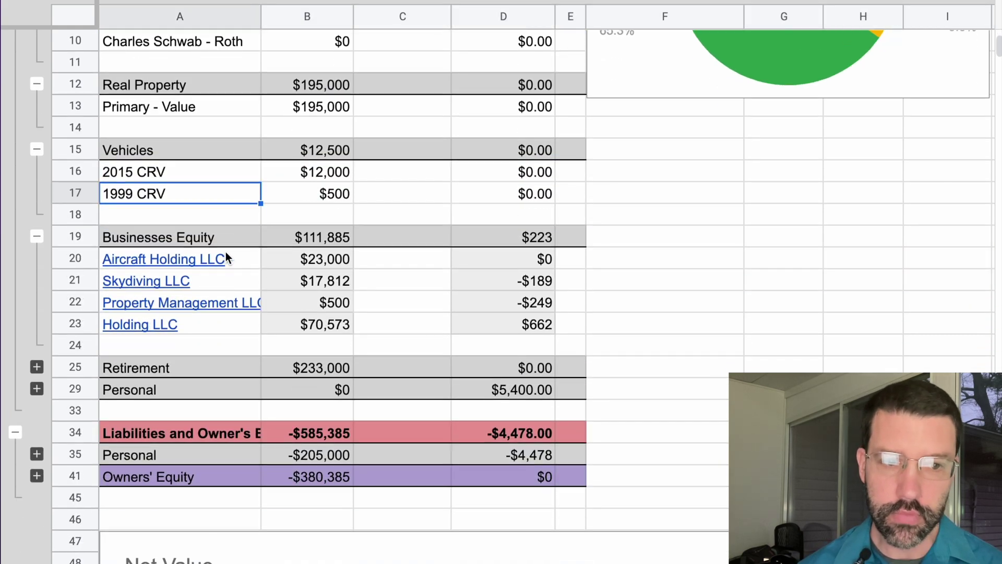
click(36, 367)
scroll(174, 384, down, 2)
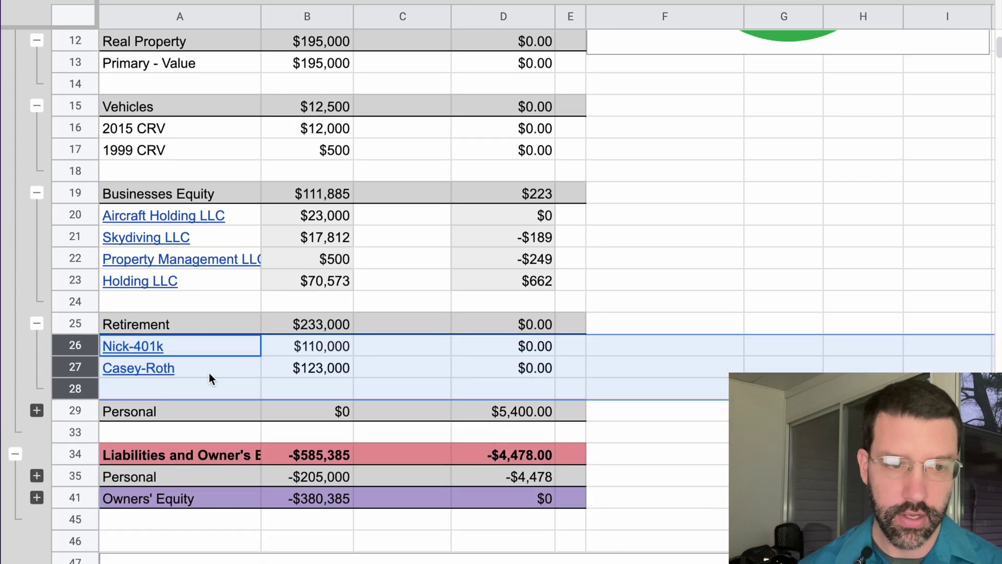
click(213, 365)
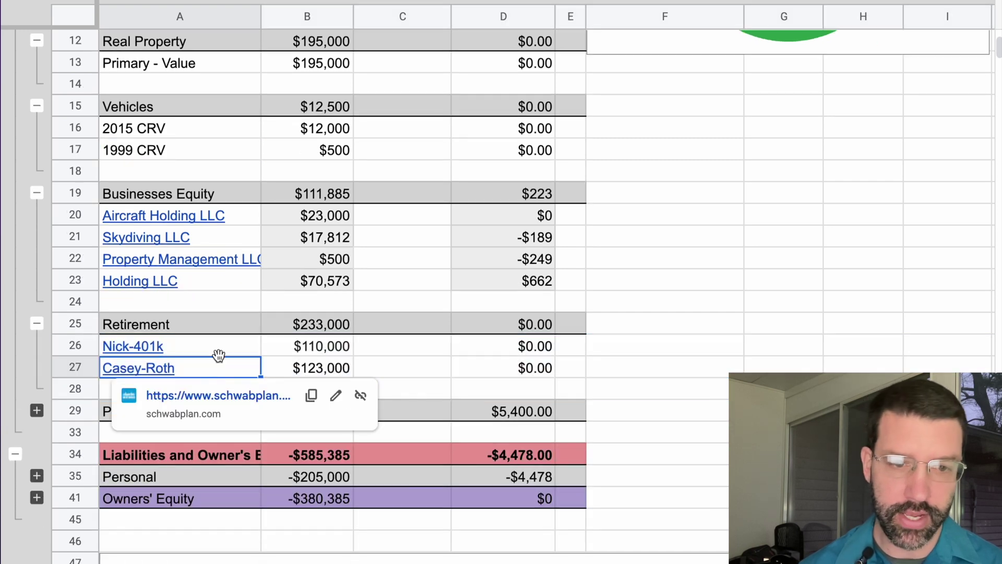
click(218, 347)
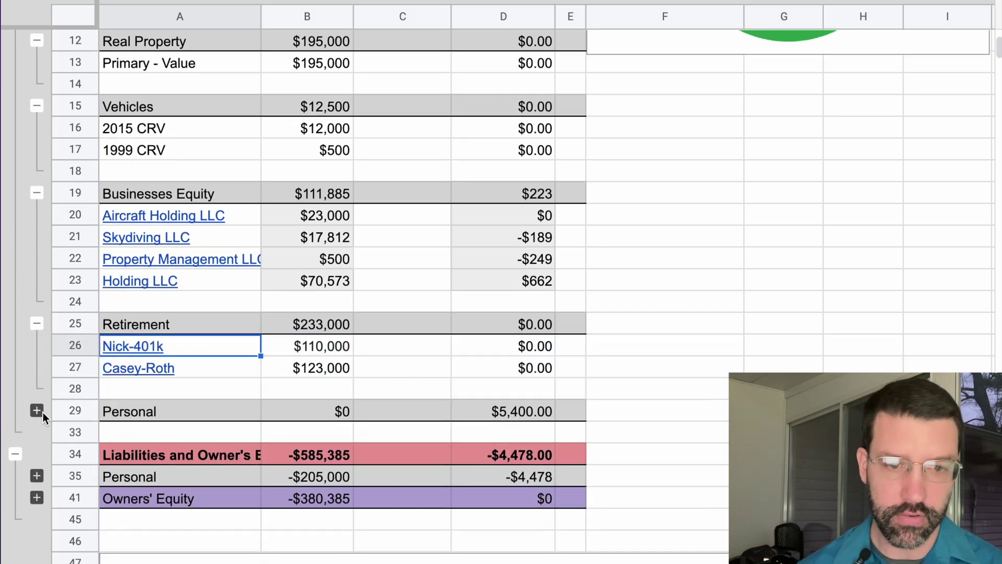
- Expand personal liabilities and check the balances: CRV loan -$9,000, credit card -$7,000, mortgage -$189,000, equity -$380,385
scroll(252, 353, down, 3)
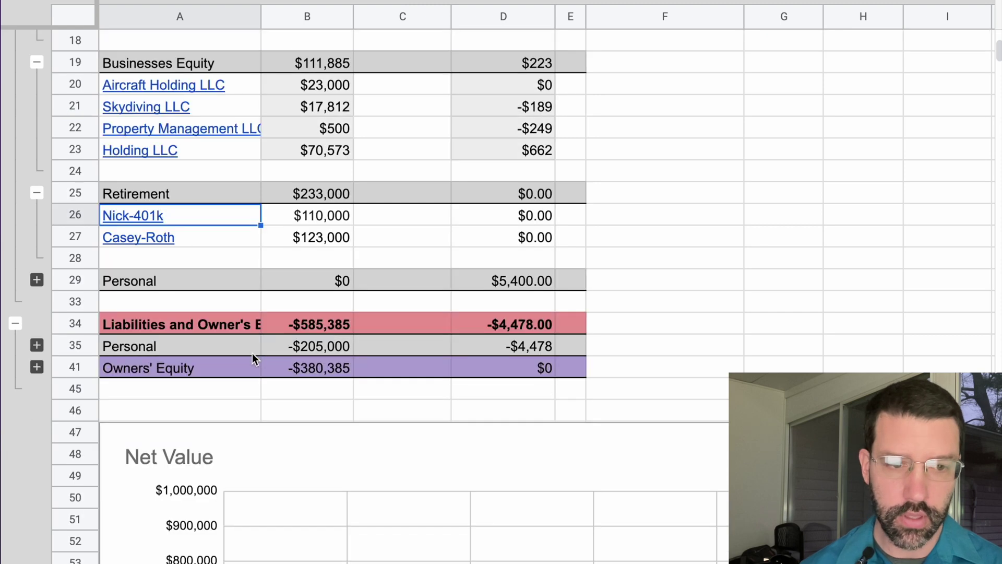
click(37, 345)
click(248, 389)
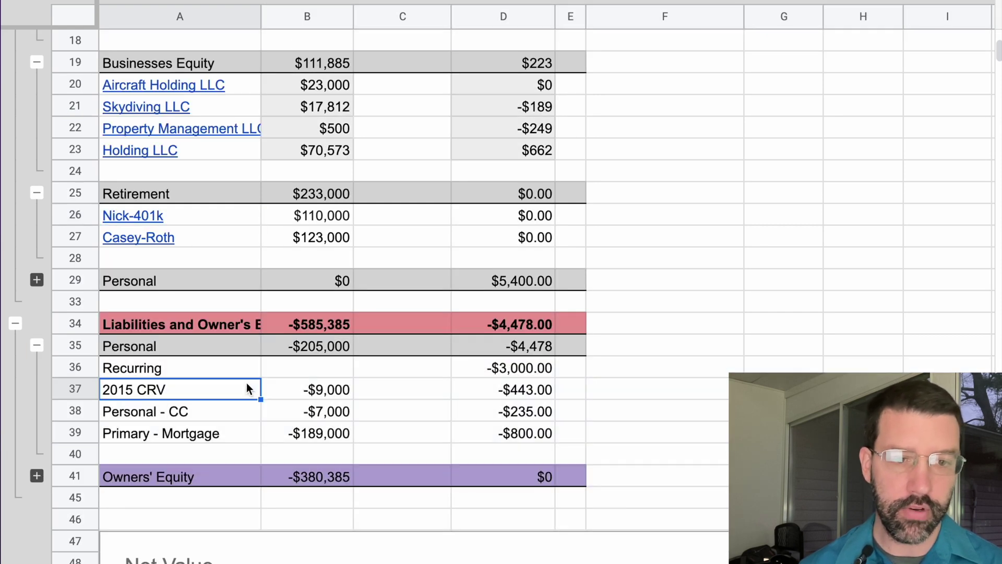
click(321, 392)
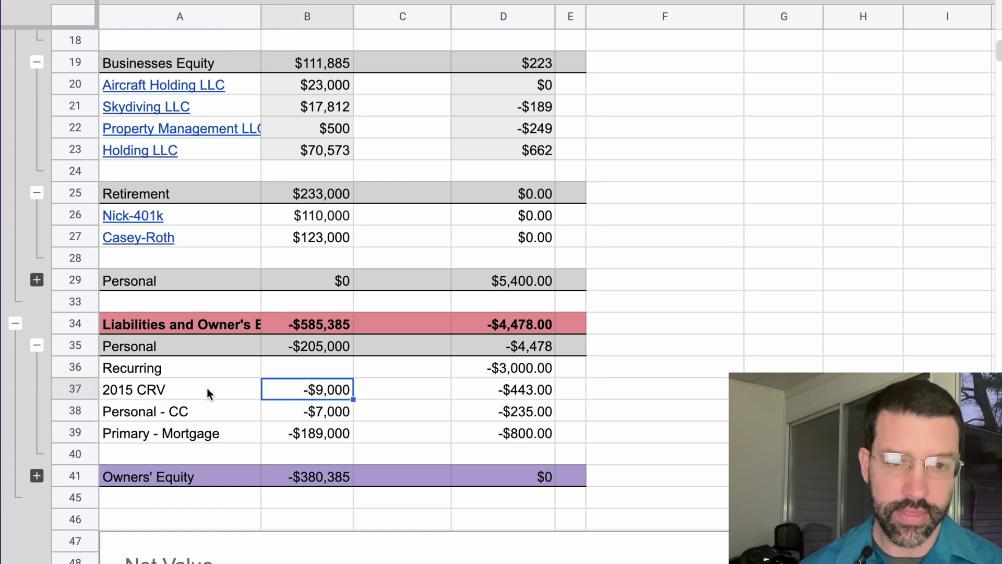
click(292, 416)
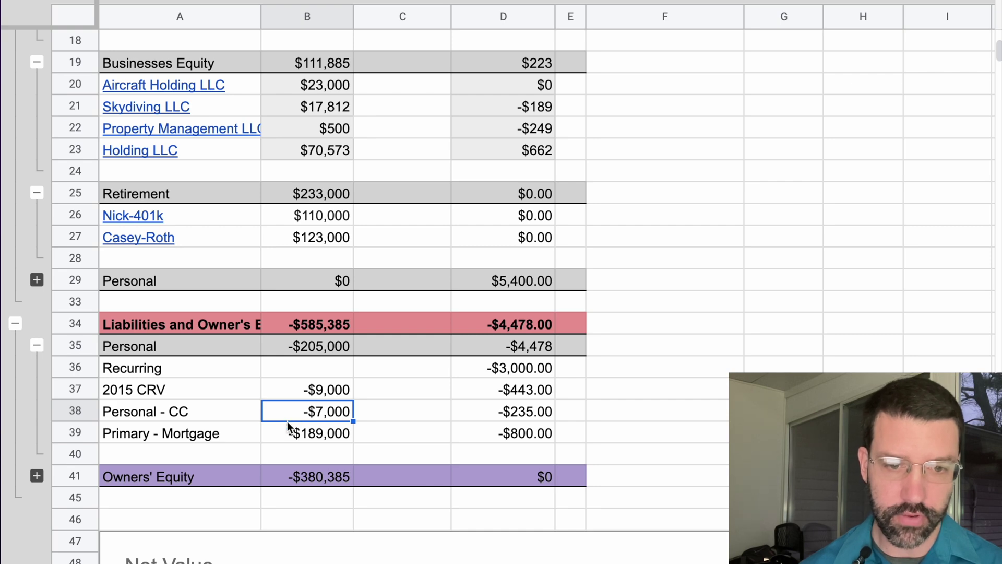
click(286, 433)
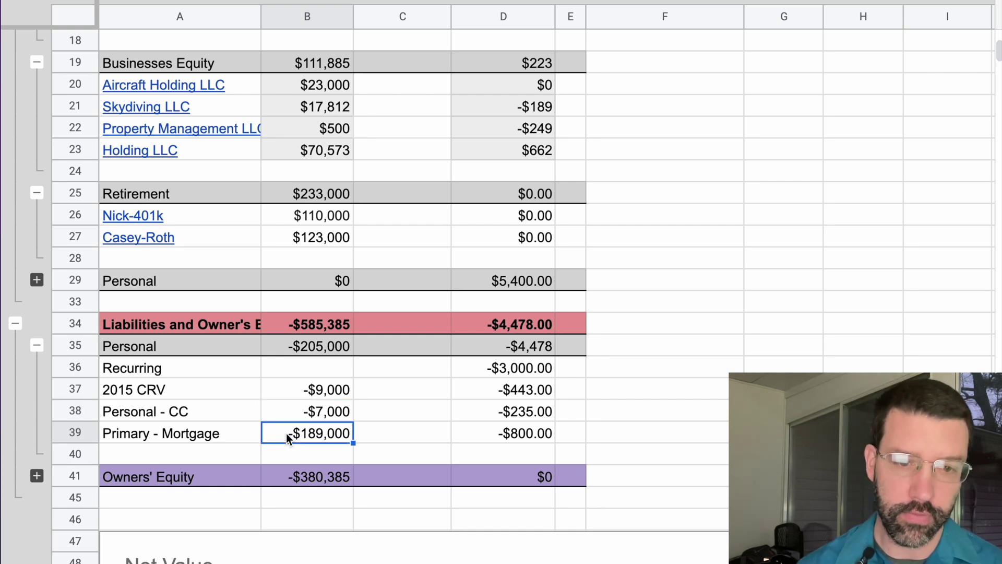
scroll(286, 433, up, 3)
scroll(286, 433, down, 1)
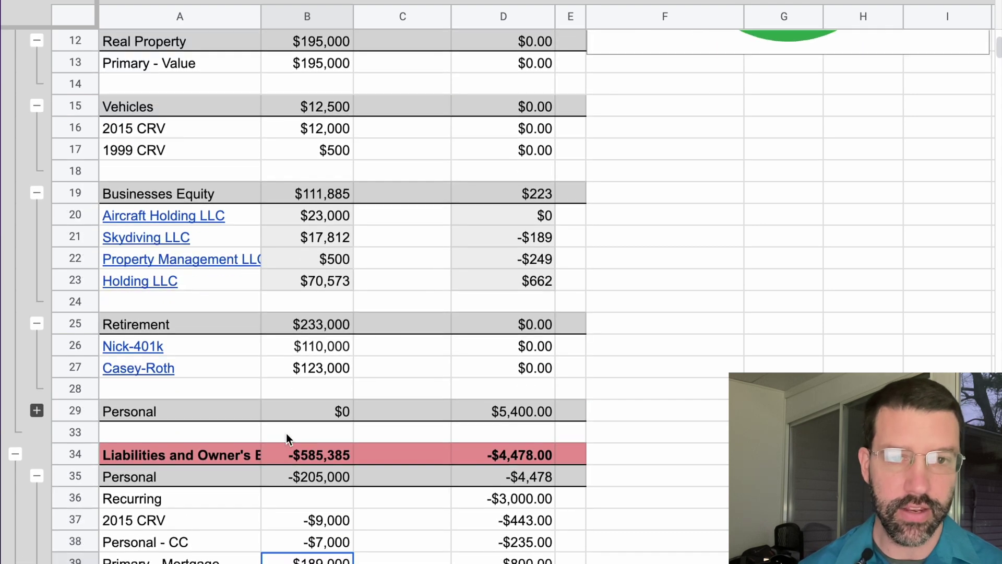
scroll(561, 157, down, 2)
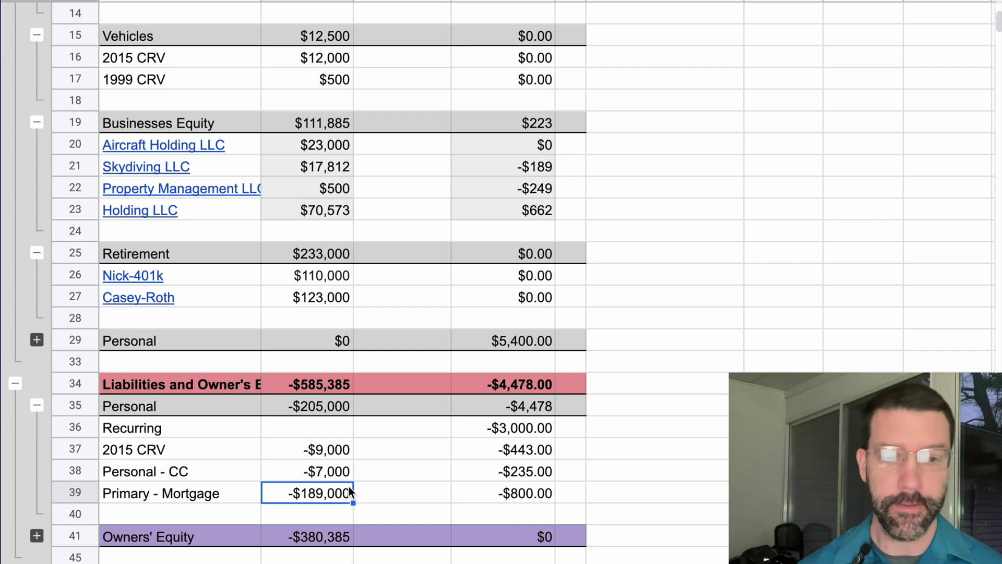
click(317, 470)
click(319, 538)
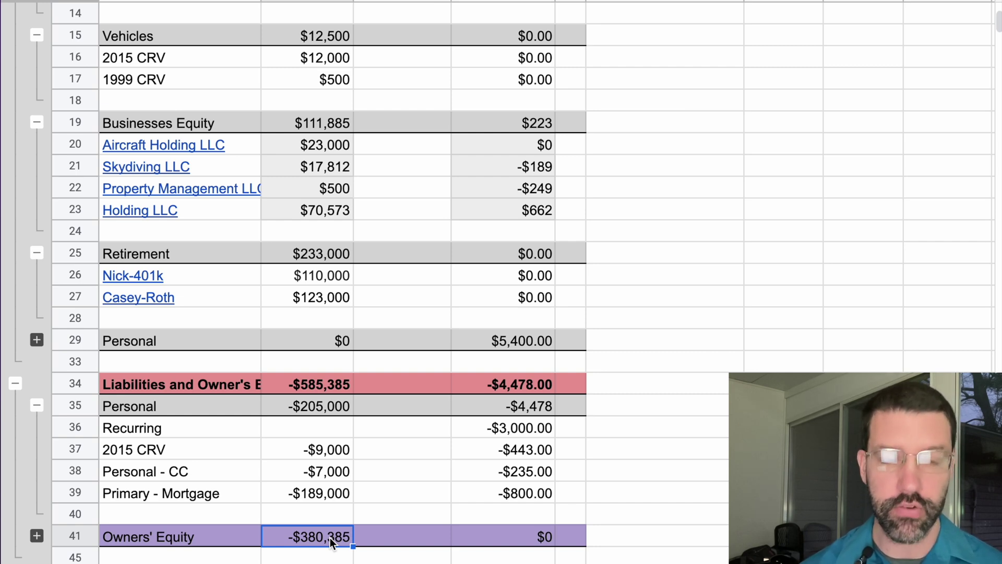
scroll(329, 537, down, 8)
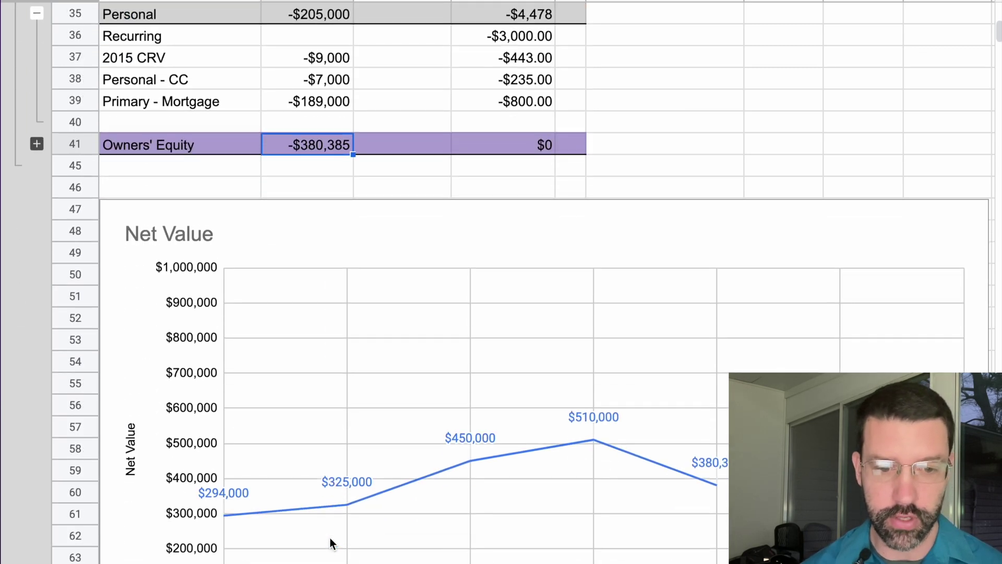
scroll(330, 537, down, 3)
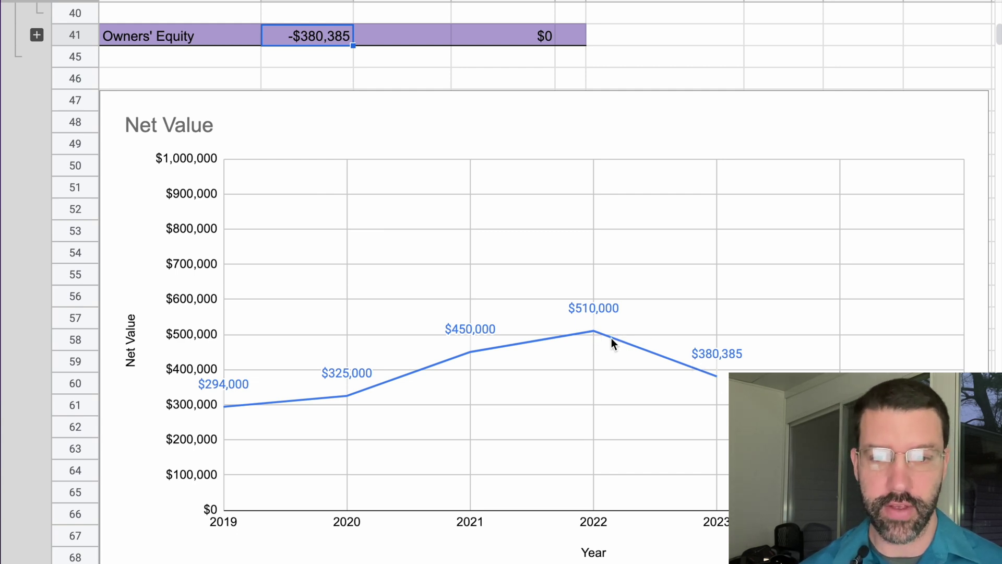
scroll(618, 357, up, 13)
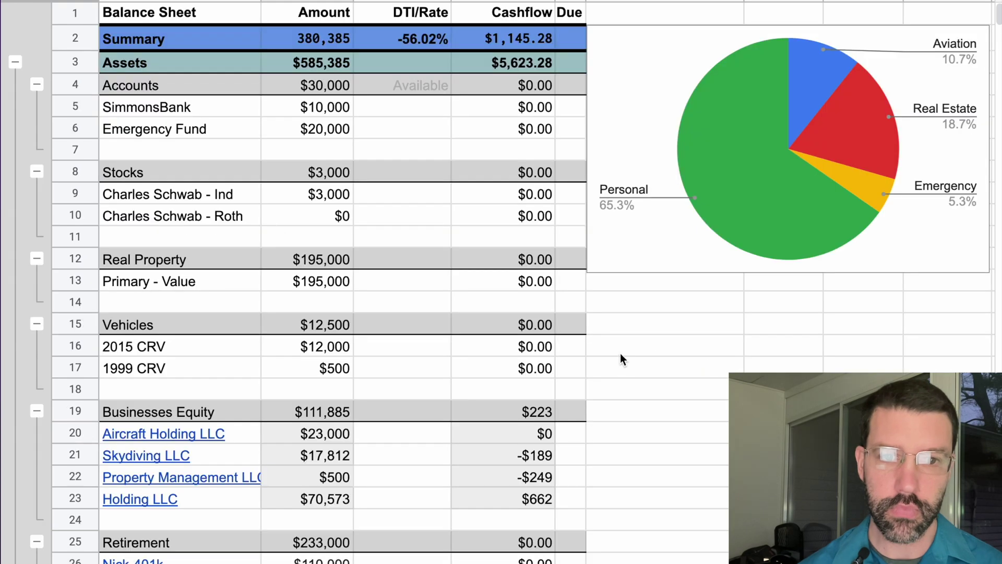
- Collapse the Accounts, Stocks, Real Property, Vehicles, Retirement and Personal liabilities groups
click(37, 85)
click(38, 106)
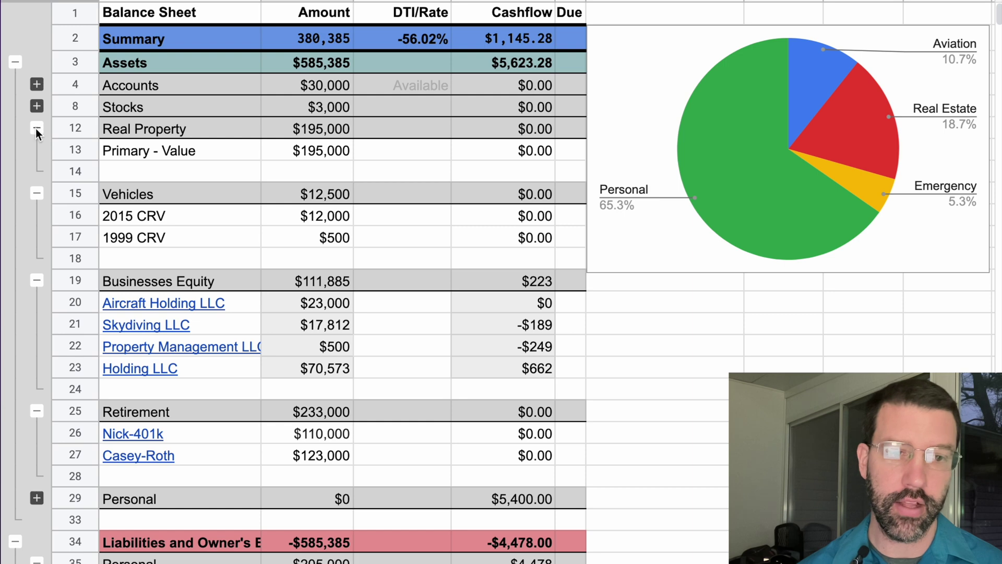
click(36, 129)
click(36, 149)
click(36, 171)
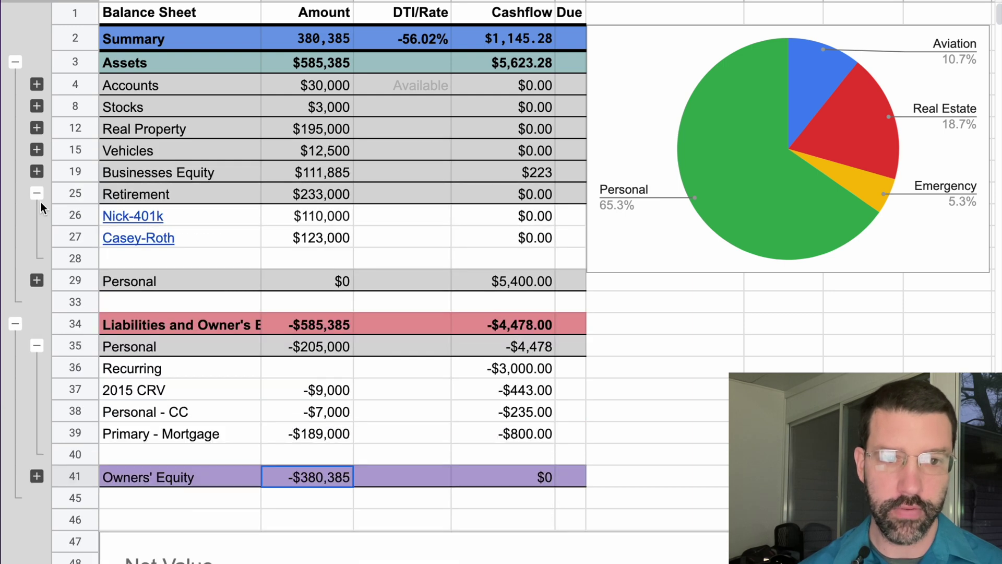
click(36, 193)
click(36, 282)
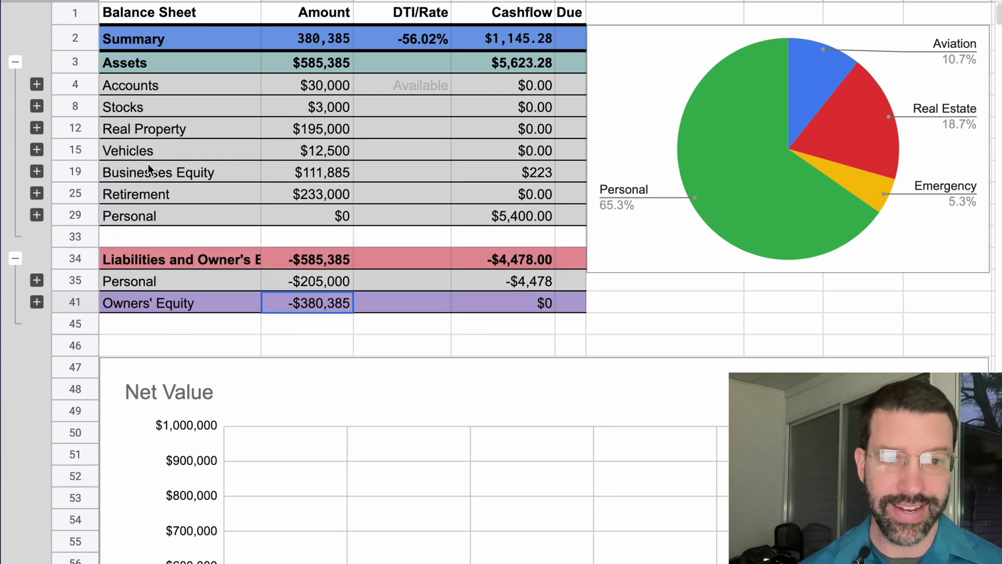
click(165, 126)
click(36, 128)
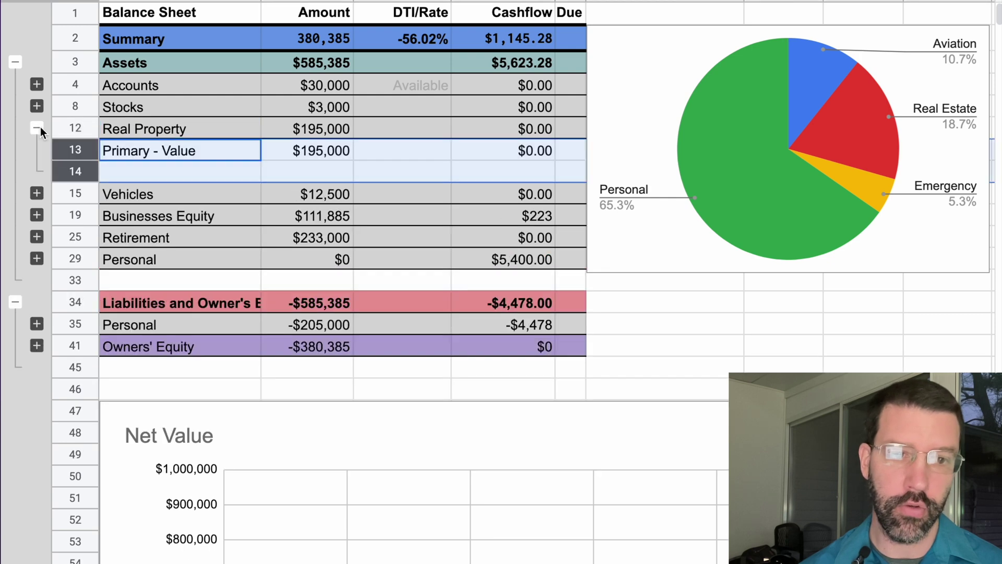
click(36, 128)
- Expand Businesses Equity and review the Aircraft Holding and Property Management LLC cashflow values
click(37, 172)
click(443, 197)
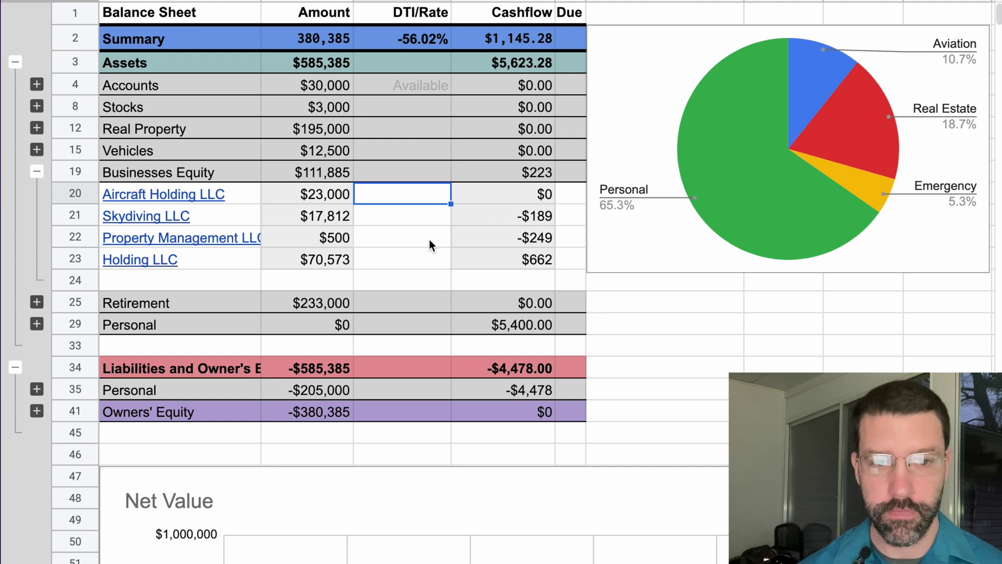
key(Right)
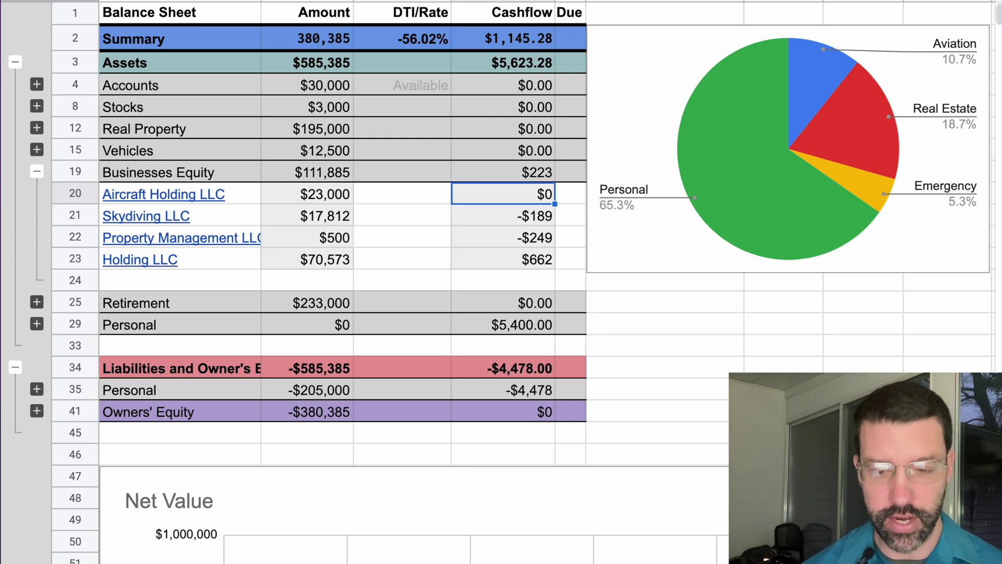
key(Down)
key(Down)
key(Down)
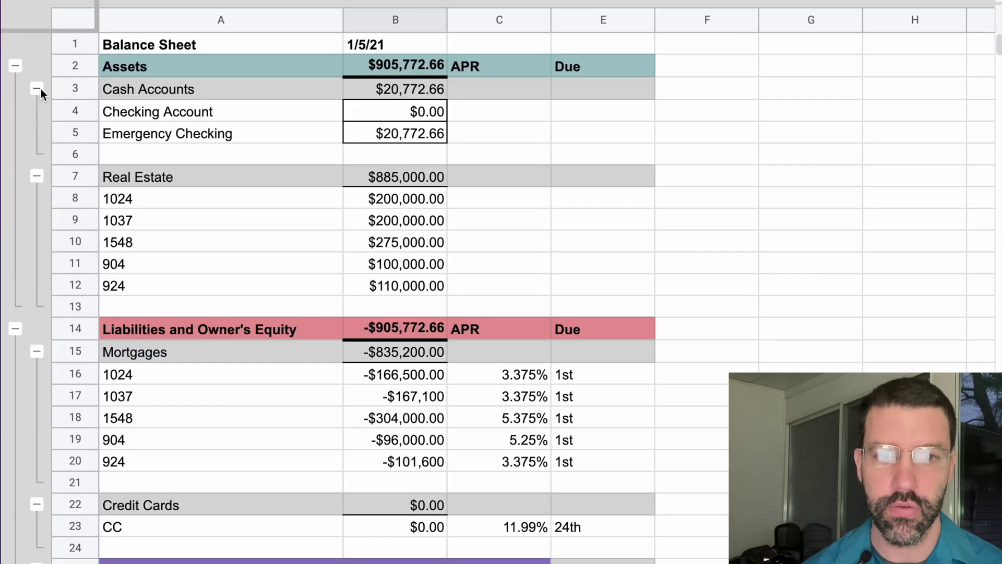
- Collapse the Cash Accounts, Real Estate, Mortgages and Credit Cards groups, then re-expand Real Estate and Mortgages
click(37, 88)
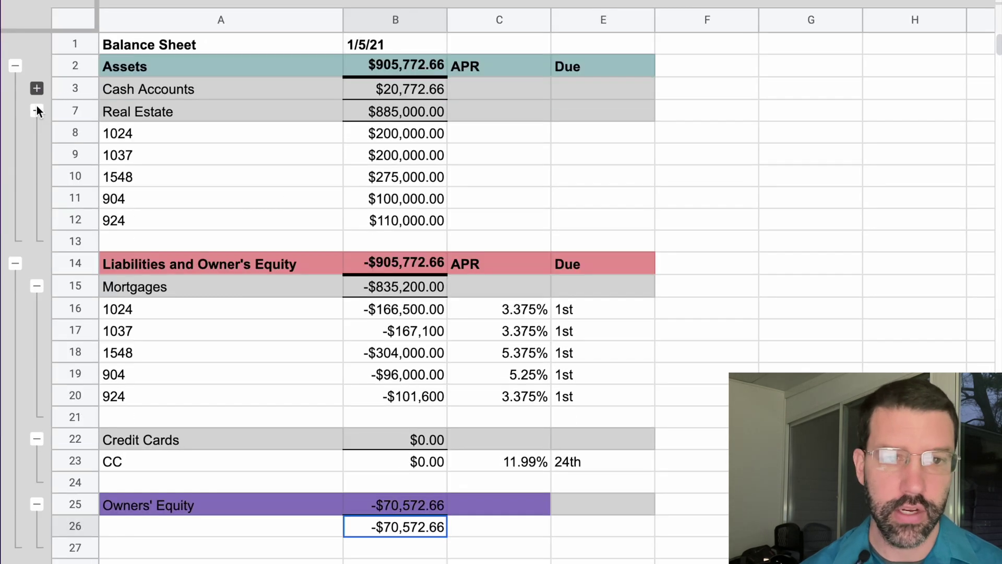
click(37, 111)
click(37, 155)
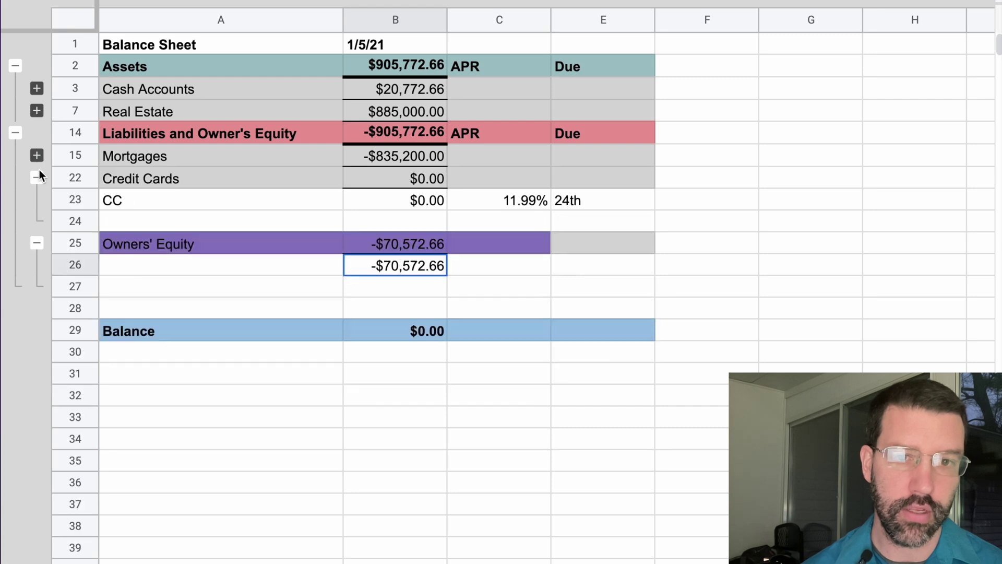
click(37, 178)
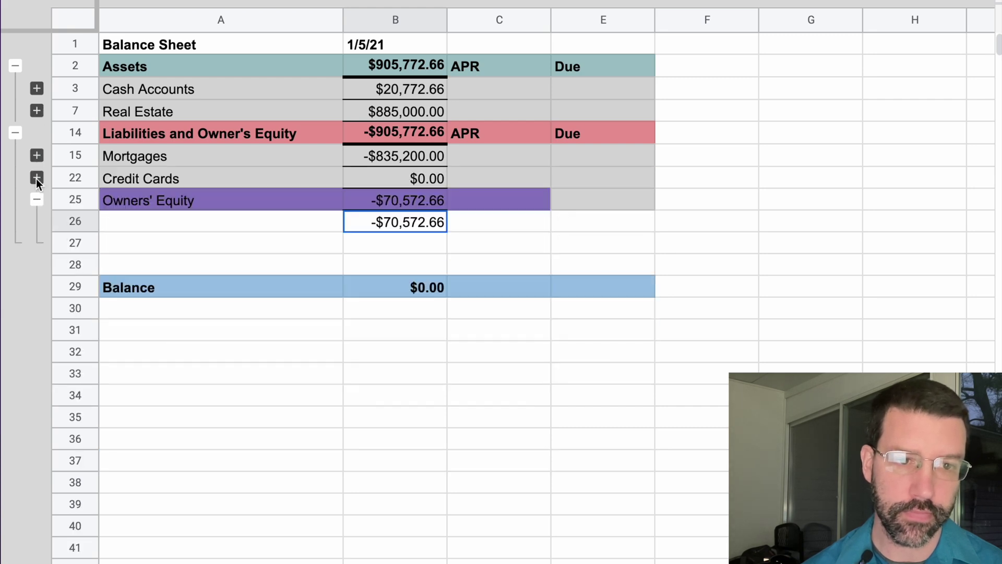
click(37, 110)
click(36, 286)
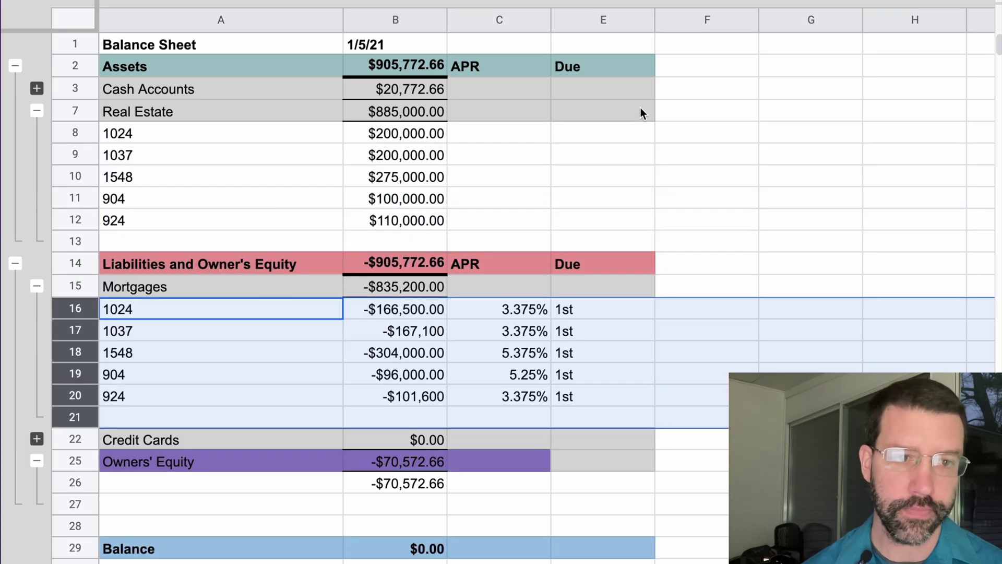
- Unhide the Cashflow and Loan Payment column and check the cashflow figures for properties 1024 and 1548
click(530, 21)
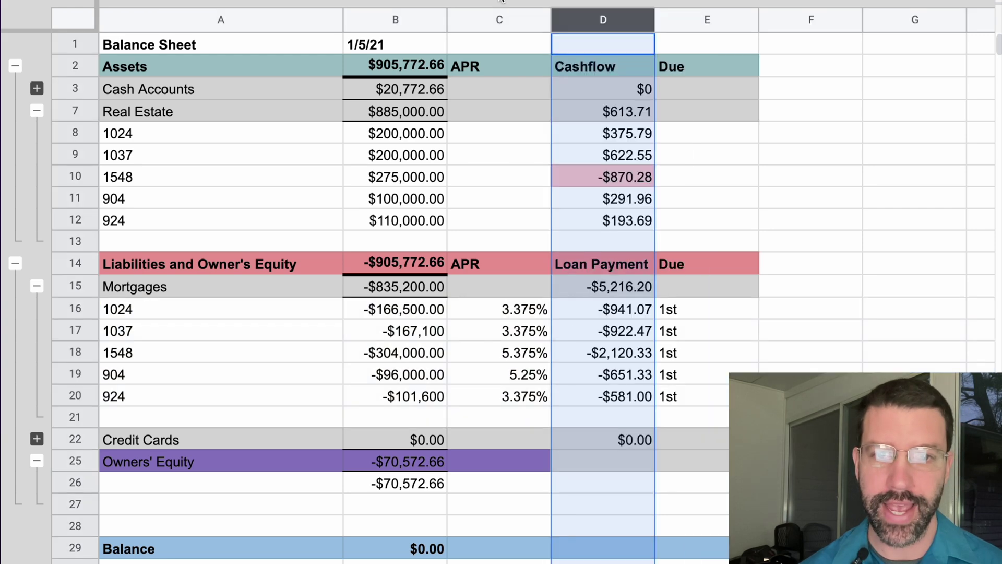
click(723, 187)
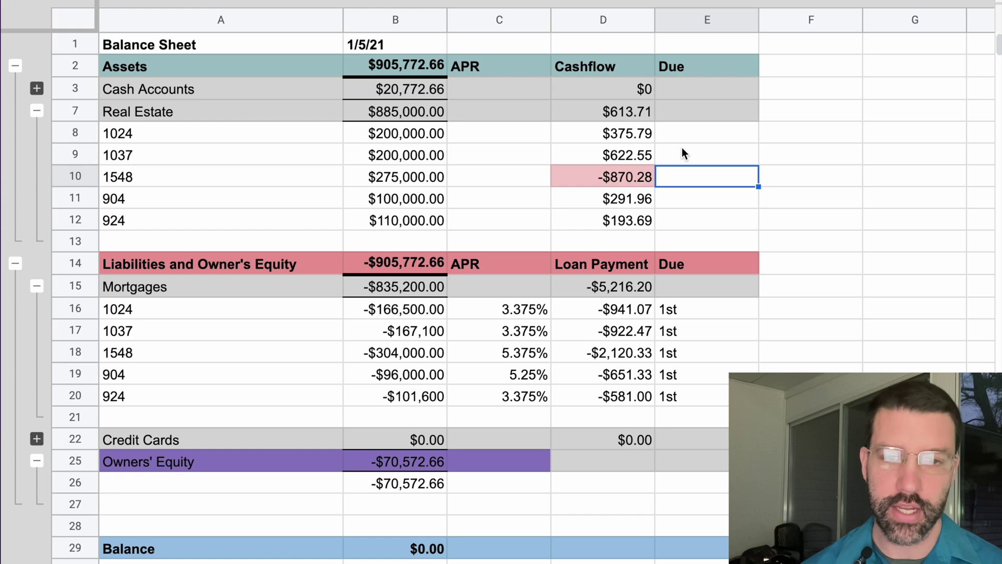
click(646, 139)
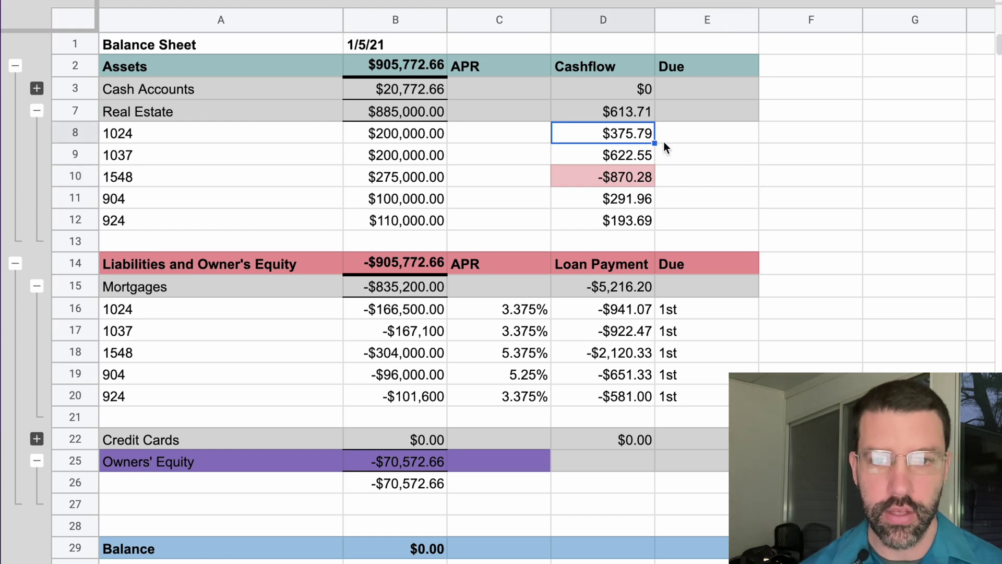
key(Down)
key(Down)
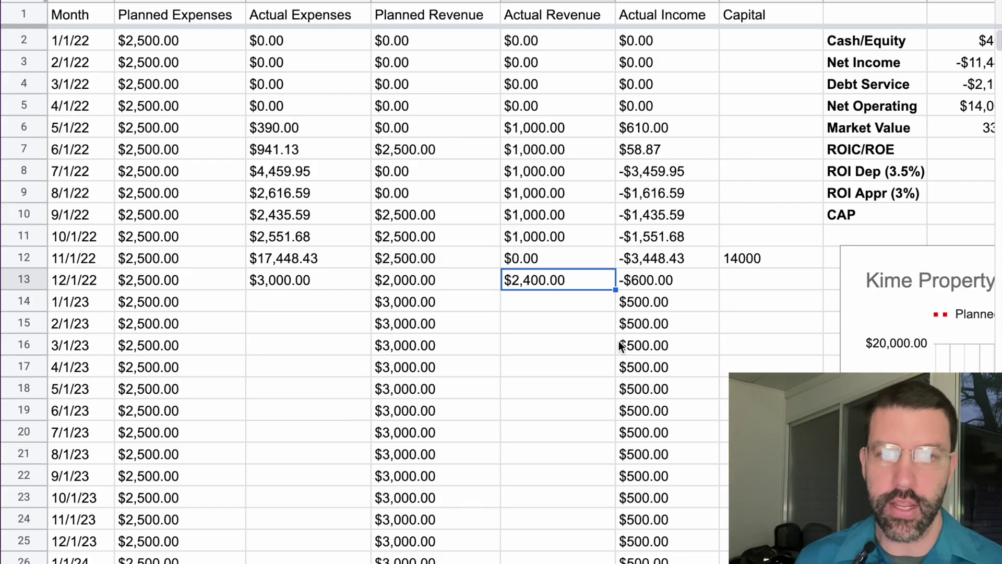
click(571, 127)
click(674, 131)
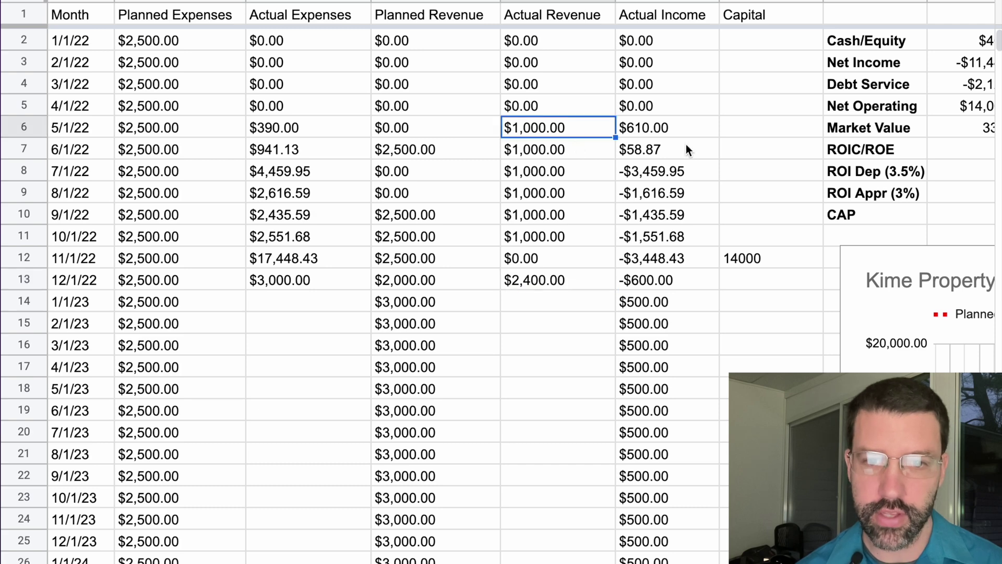
drag(687, 259, 687, 176)
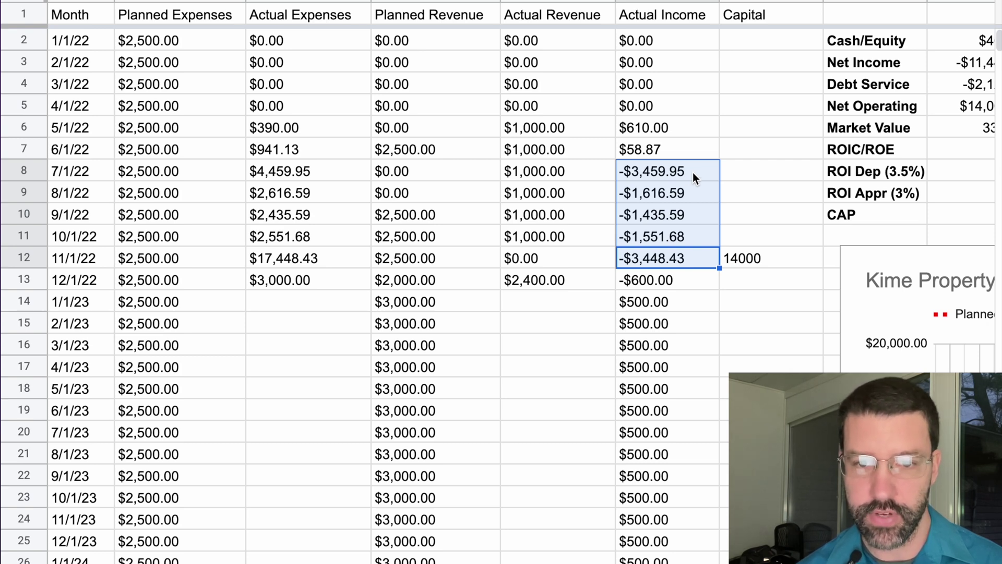
scroll(689, 292, right, 10)
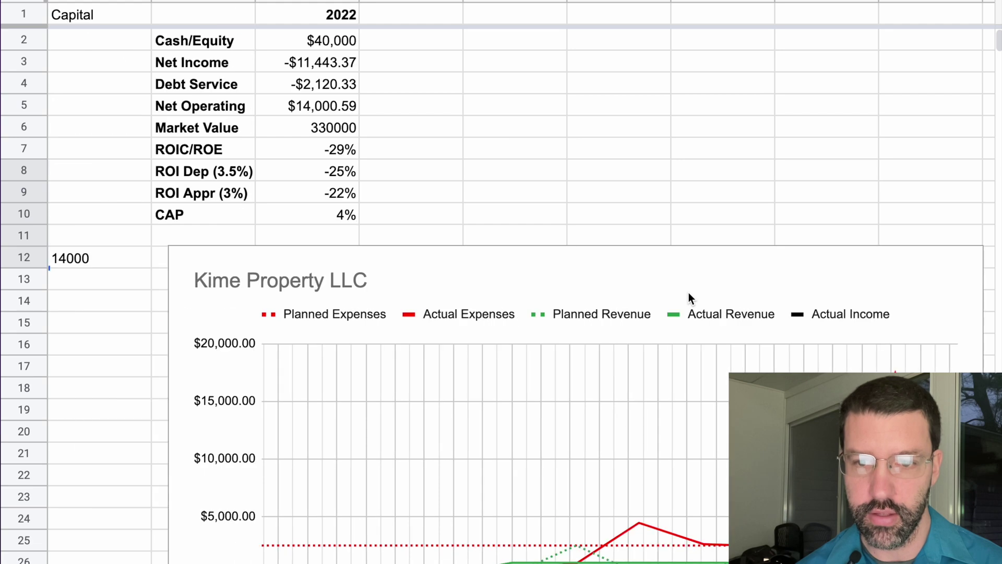
scroll(688, 293, down, 4)
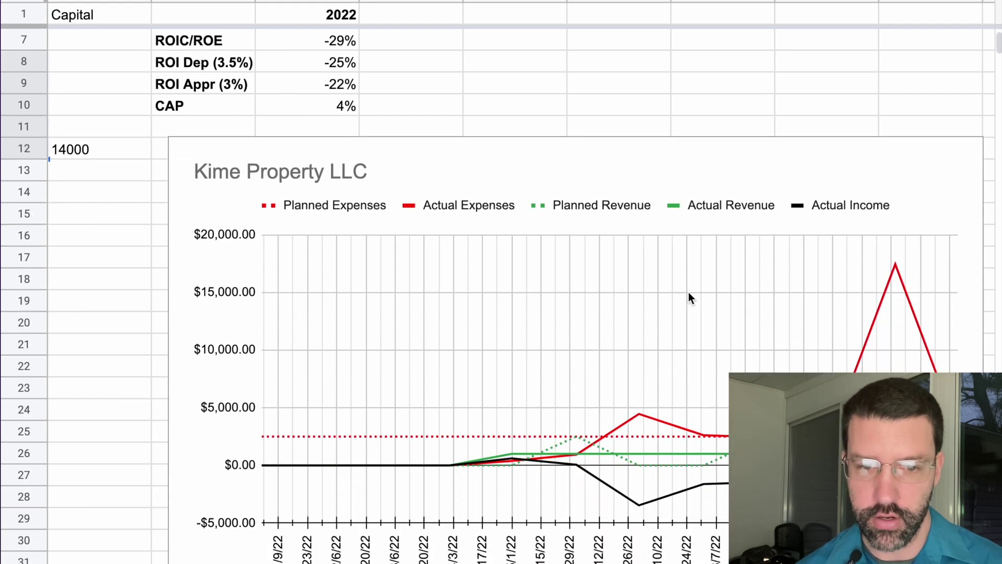
scroll(689, 295, right, 4)
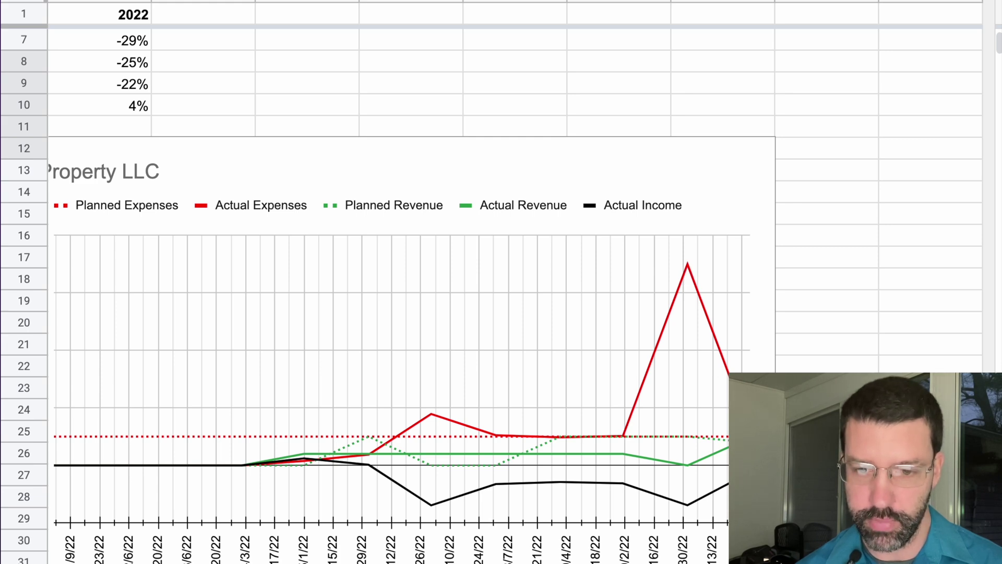
scroll(687, 293, left, 15)
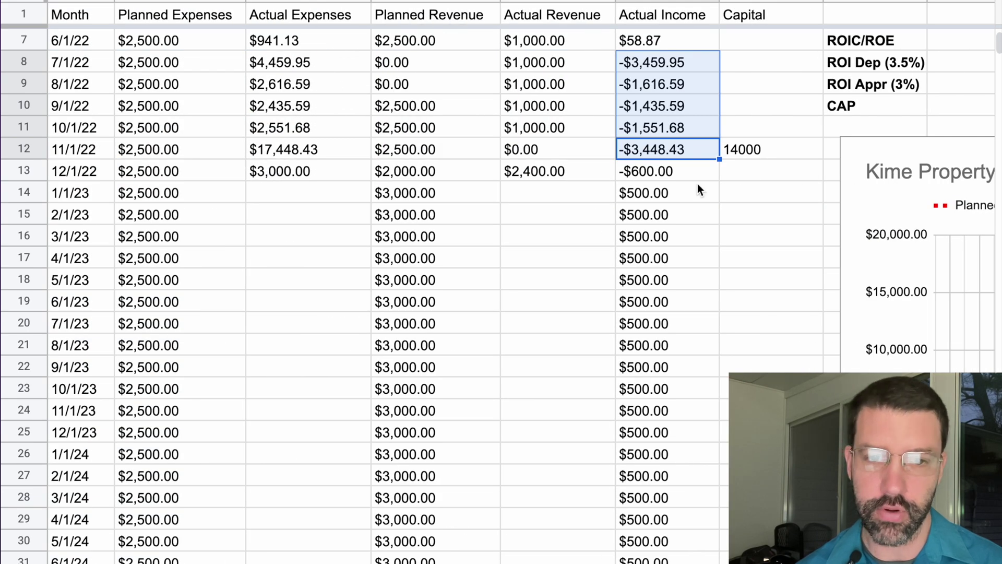
click(693, 176)
scroll(693, 180, up, 3)
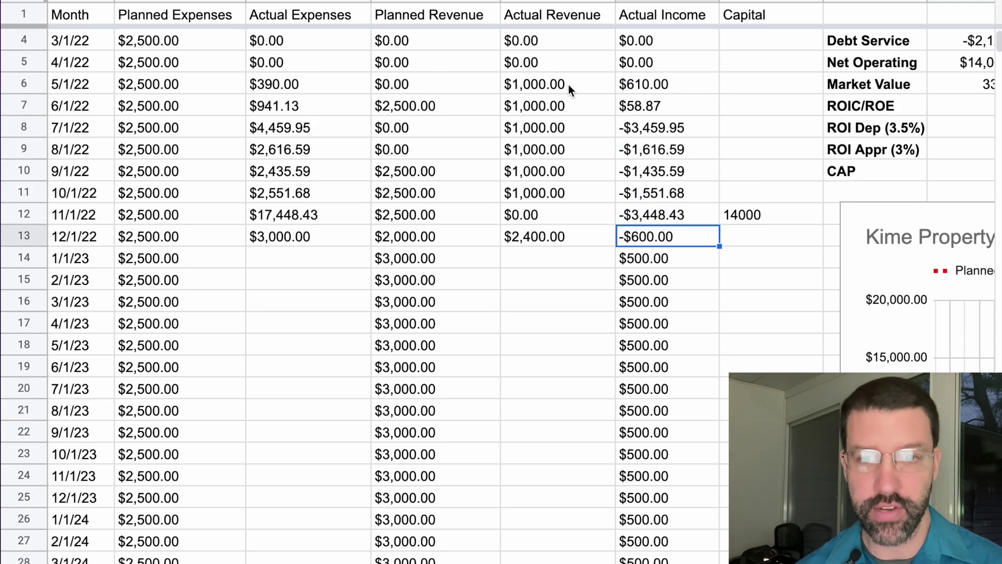
click(570, 87)
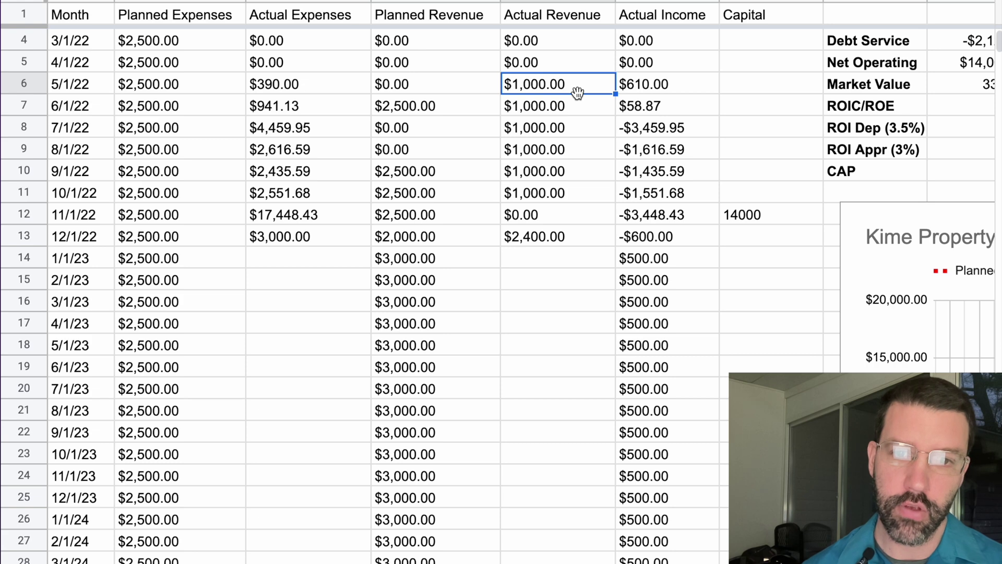
key(Down)
key(Down)
key(Down)
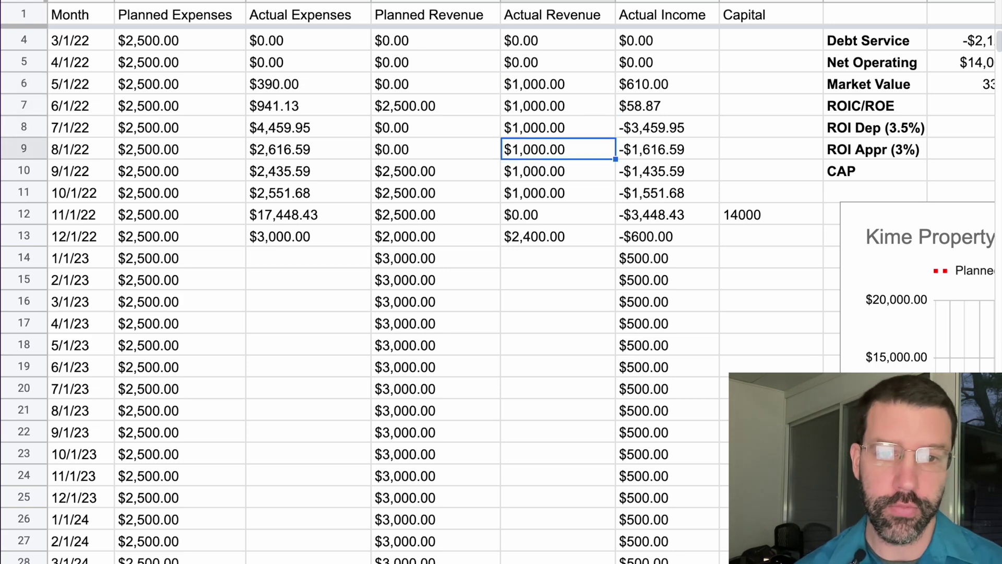
key(Up)
key(Down)
key(Down)
key(Down)
key(Down)
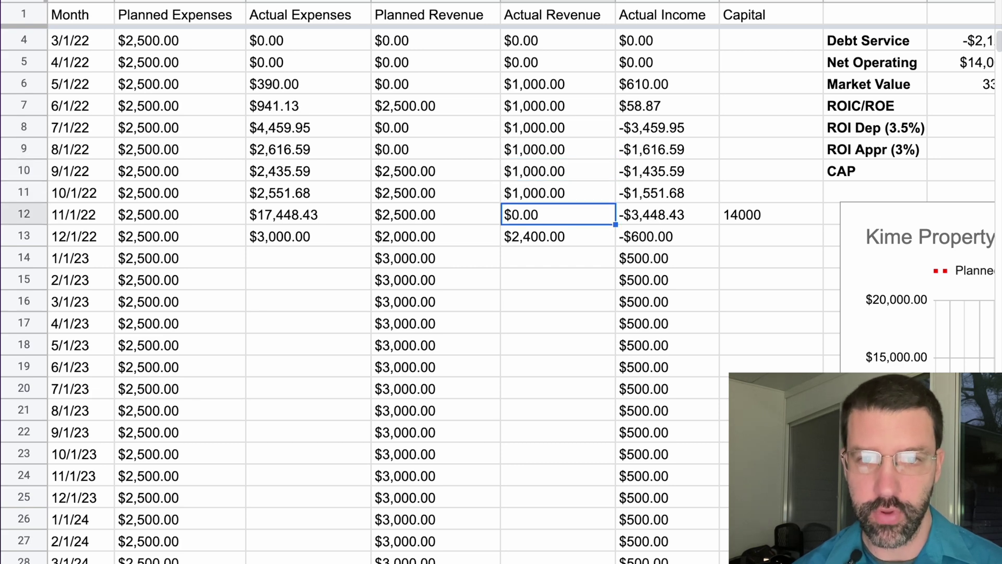
key(Right)
key(Right)
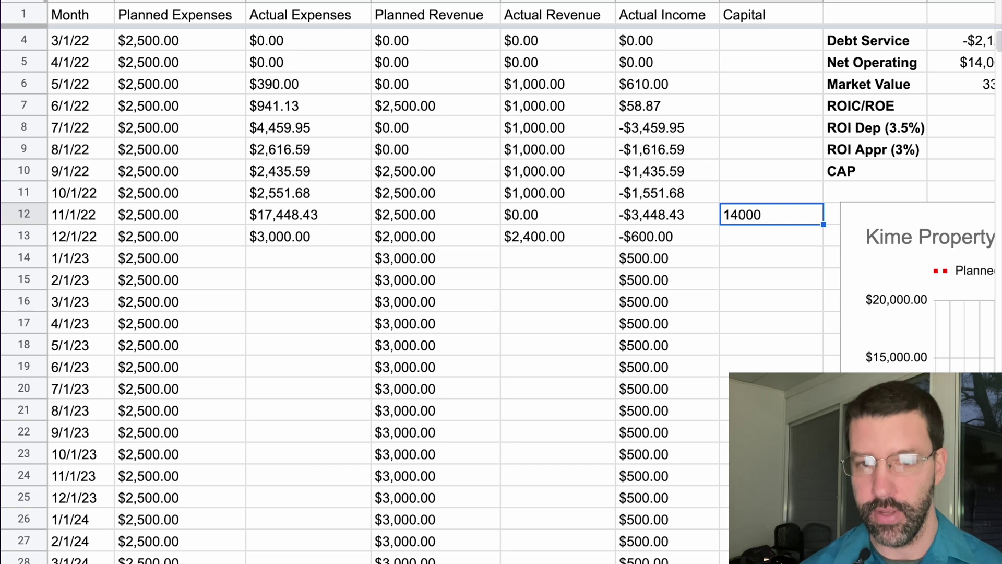
key(Left)
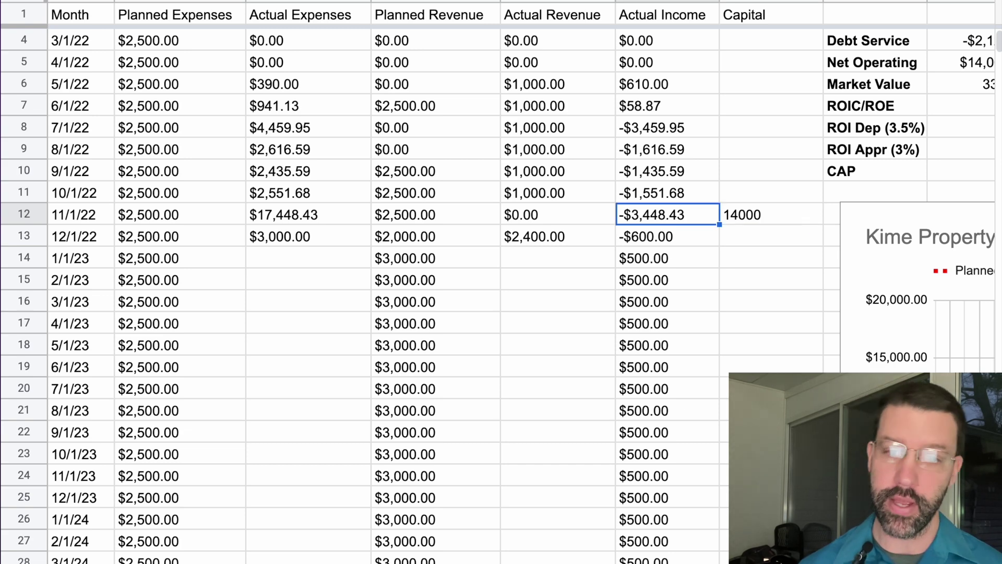
key(Down)
key(Left)
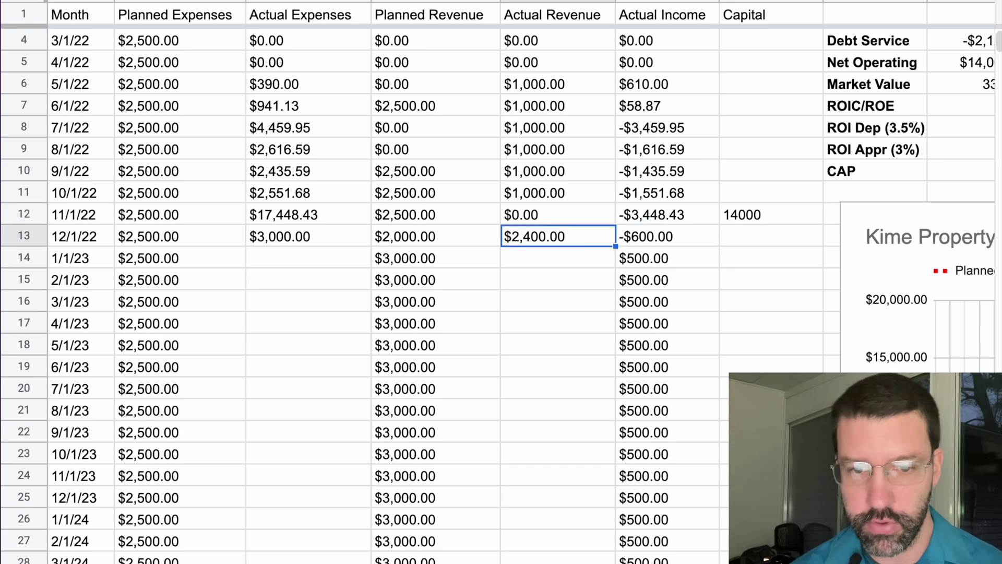